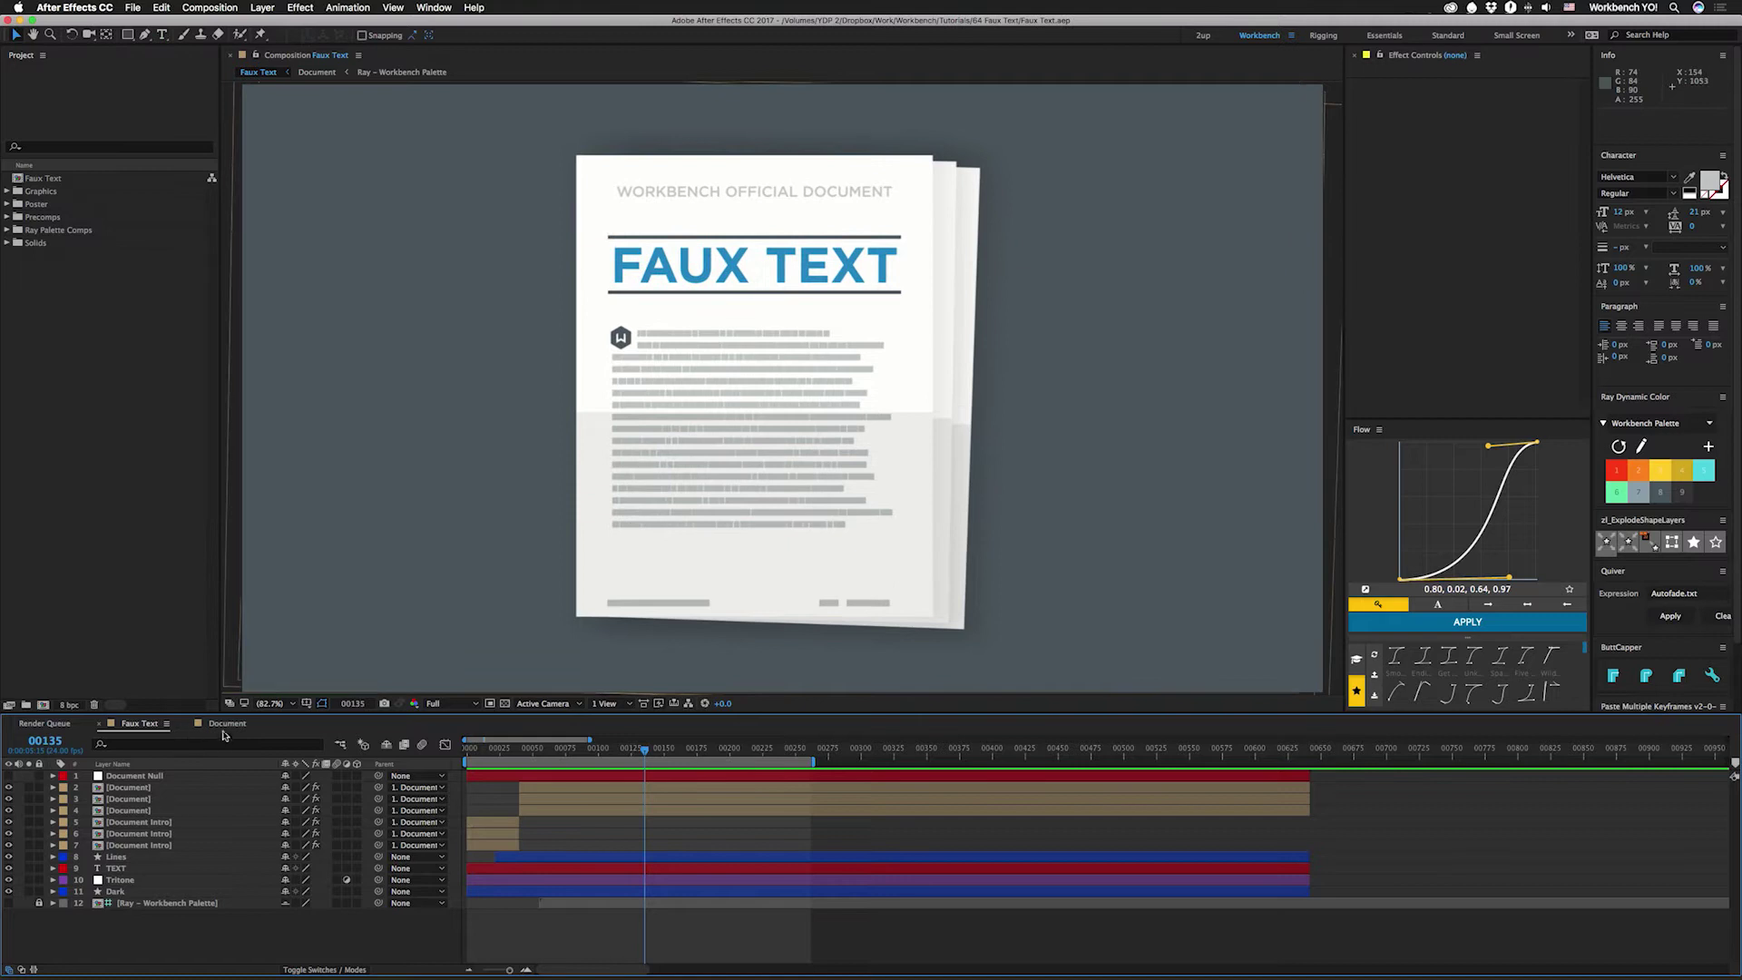
# Step: Open the Document composition and compare the shape-based Text layer with the yellow-labelled text-based one by switching their visibility
pyautogui.click(224, 725)
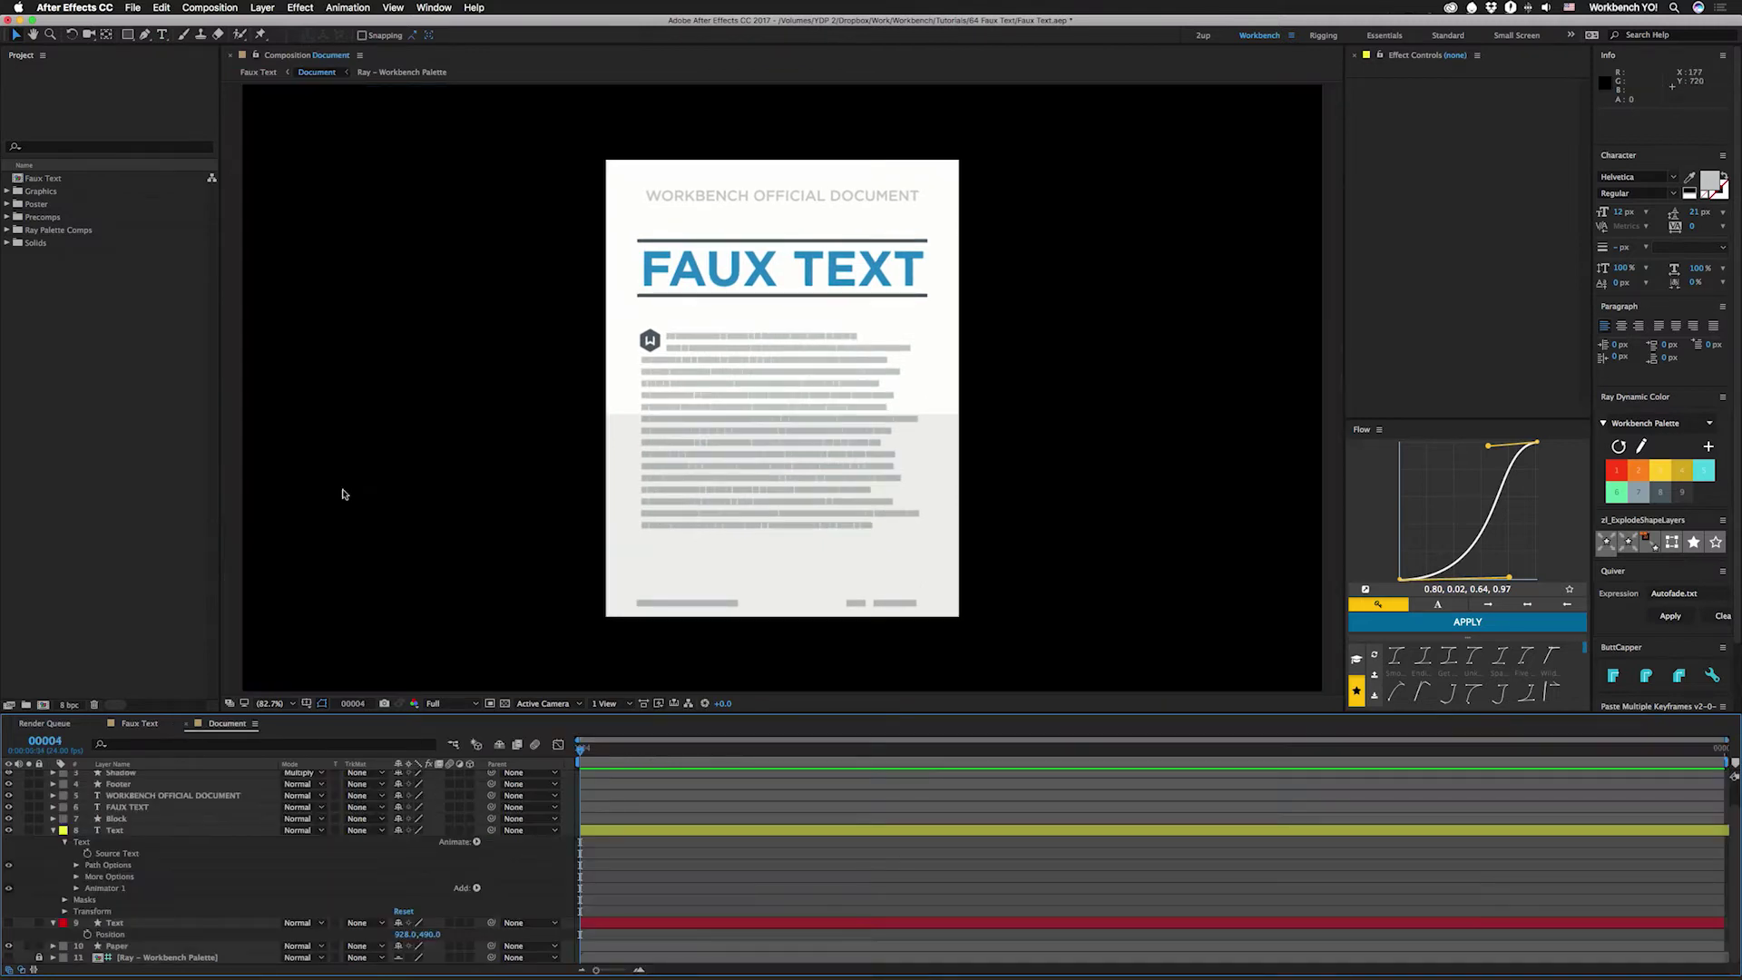
pyautogui.click(8, 830)
pyautogui.click(8, 923)
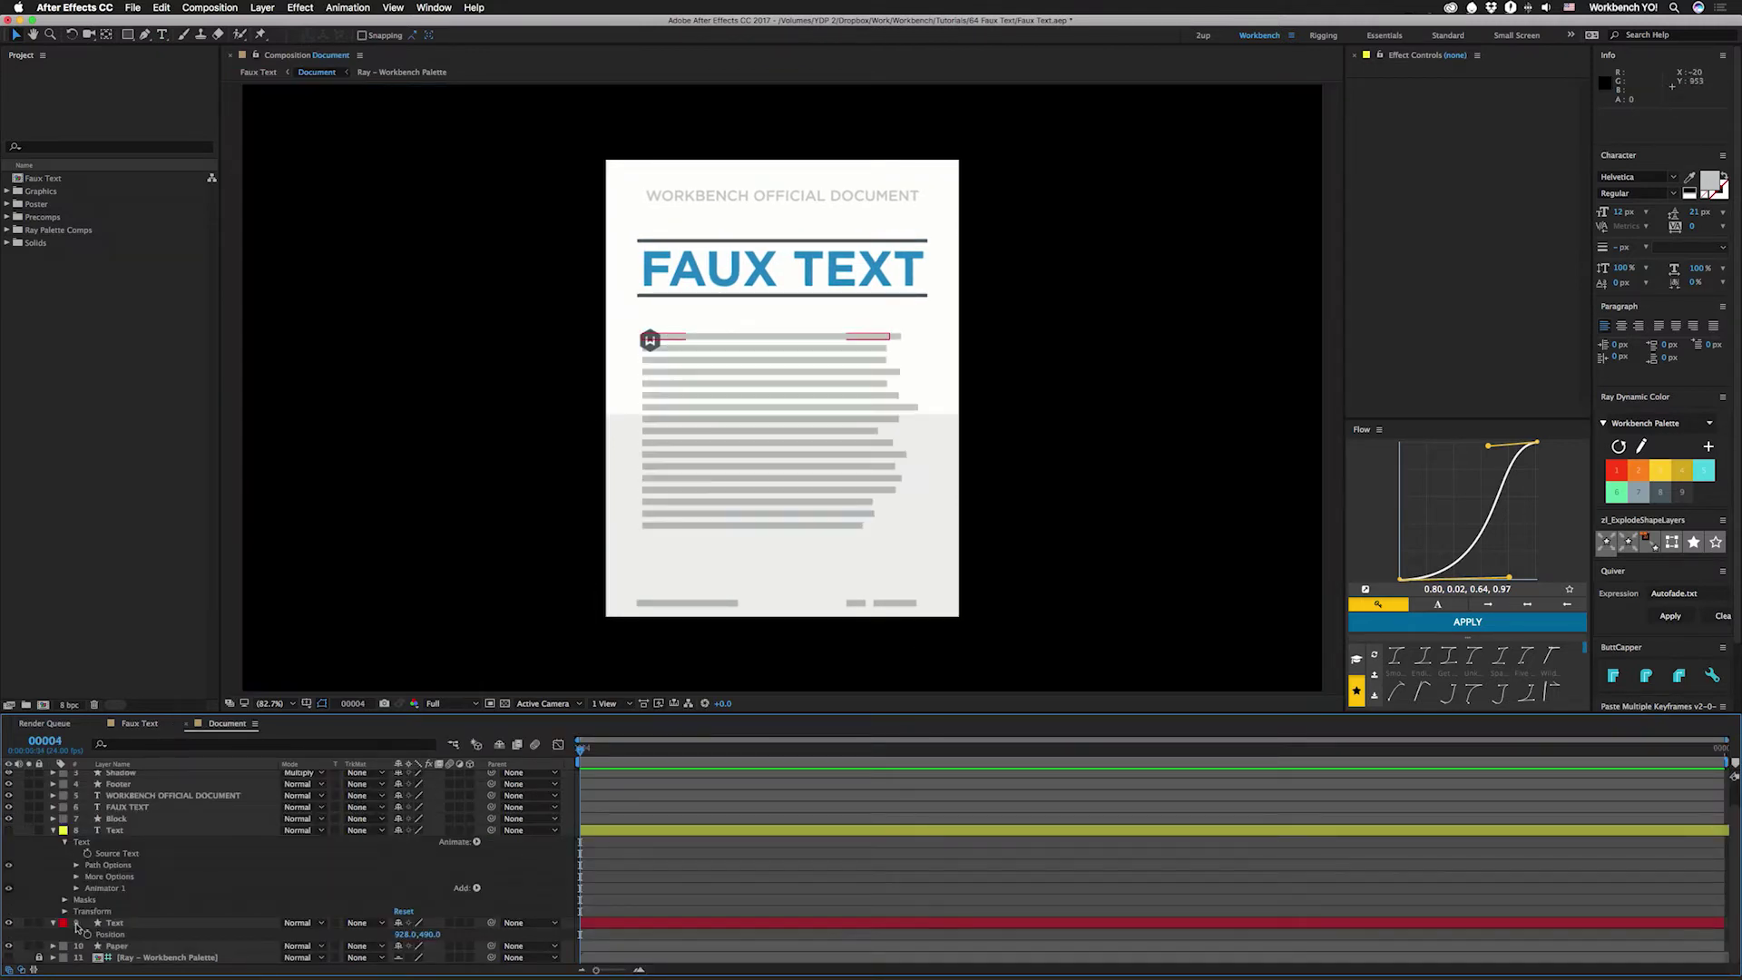
pyautogui.click(112, 923)
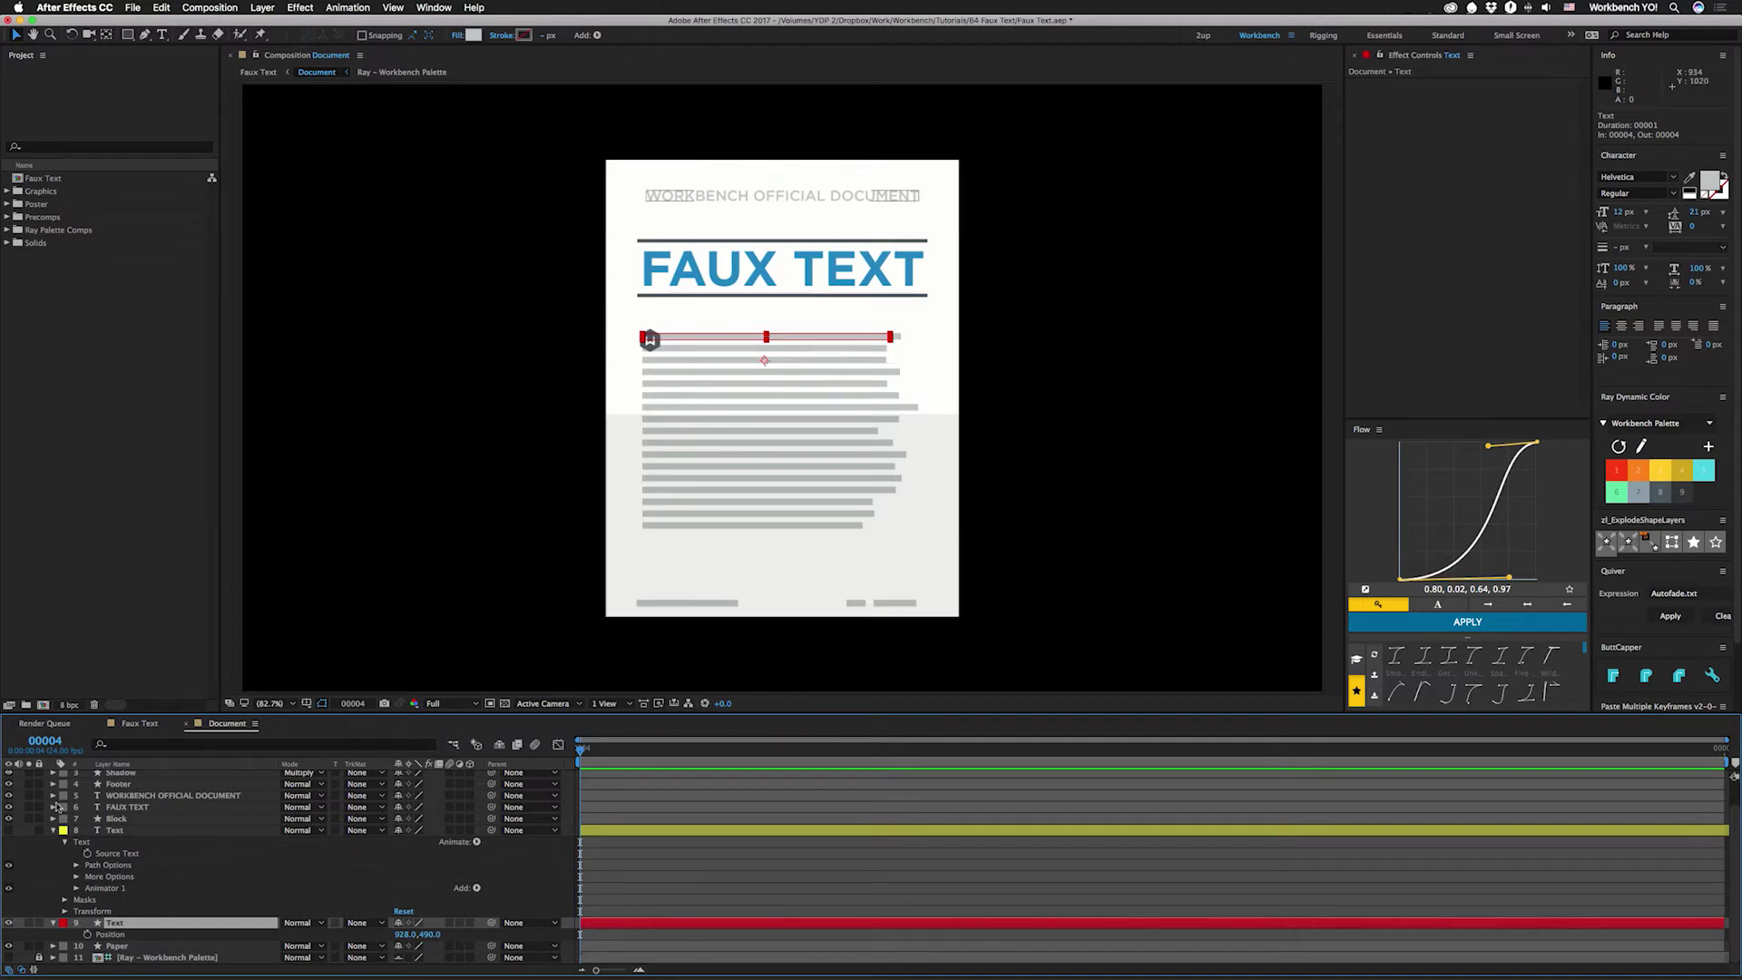
pyautogui.click(146, 831)
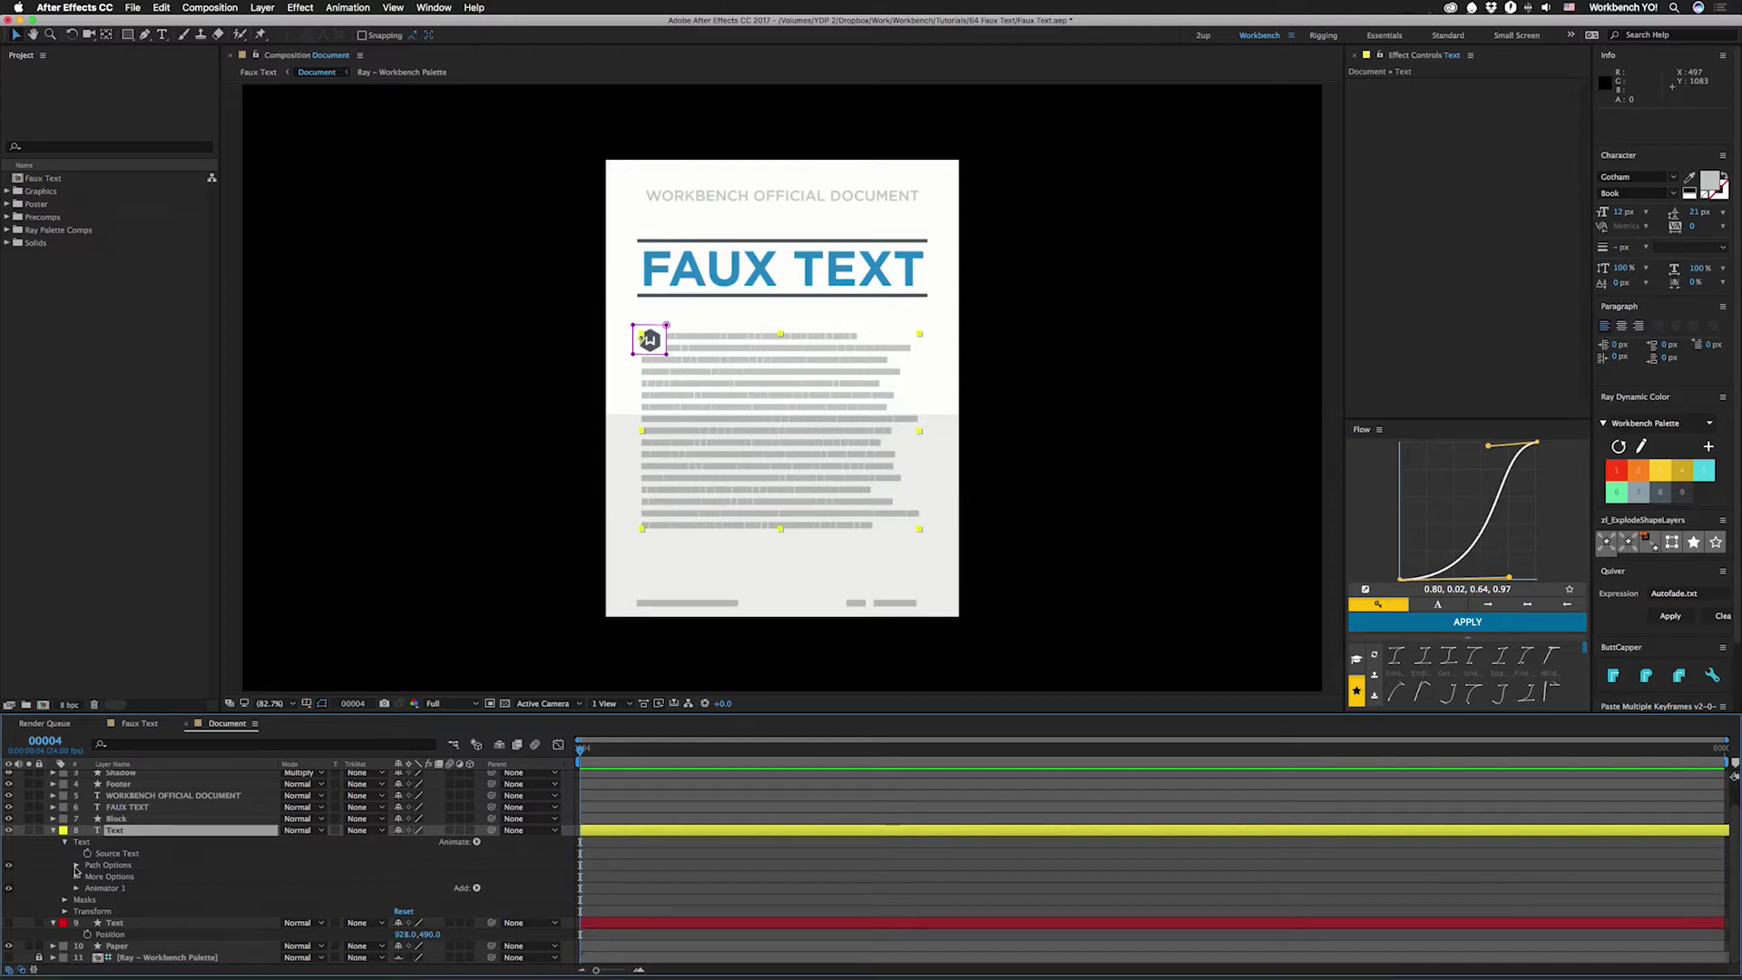
# Step: Disable Animator 1 on the yellow-labelled Text layer to view the raw characters, and inspect the layer's Grouping Alignment setting
pyautogui.click(9, 890)
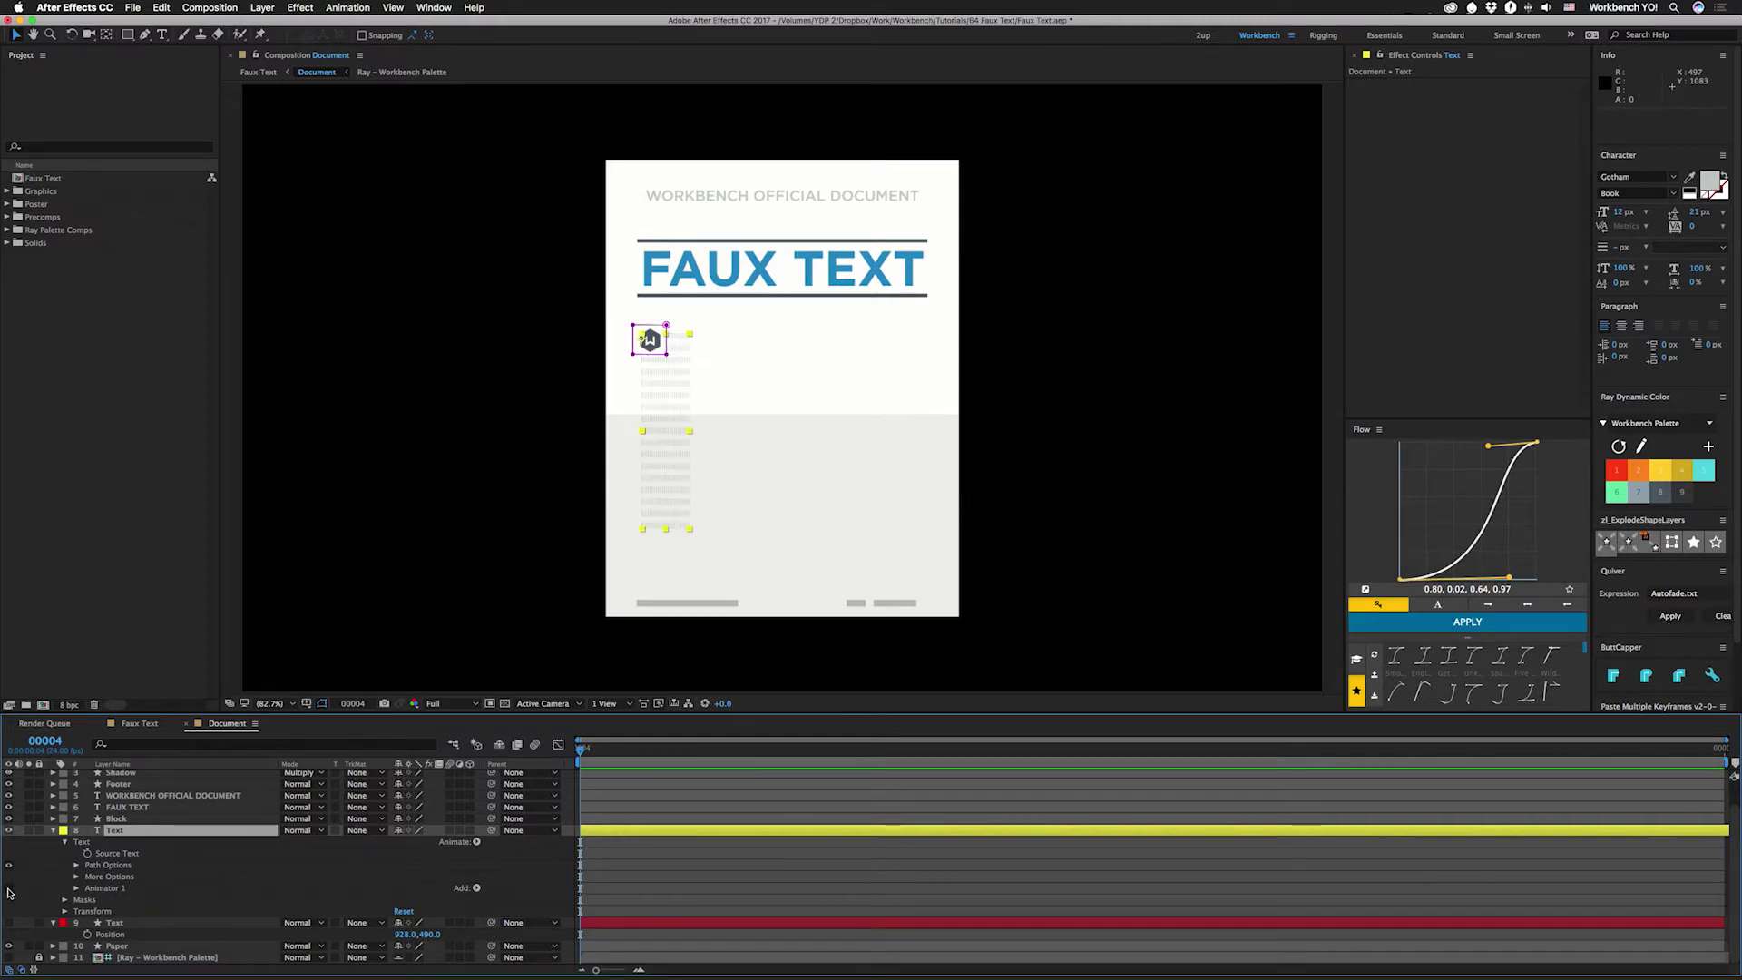
pyautogui.scroll(3, 763, 471)
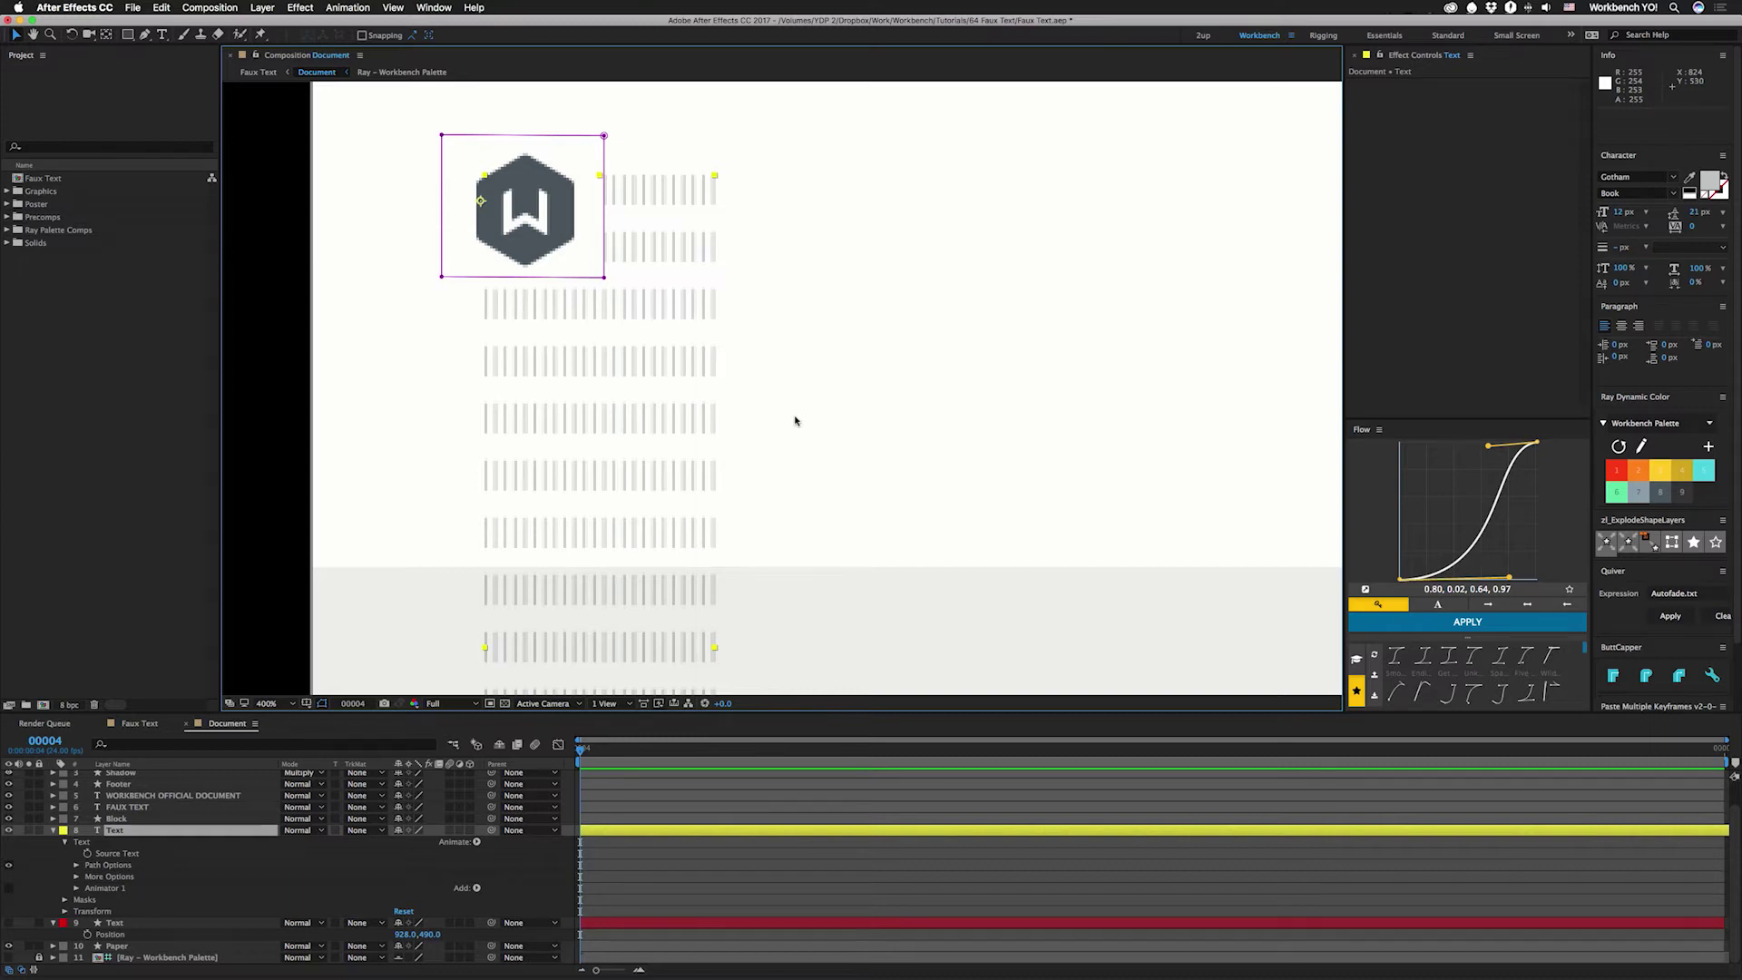
pyautogui.press('super+t')
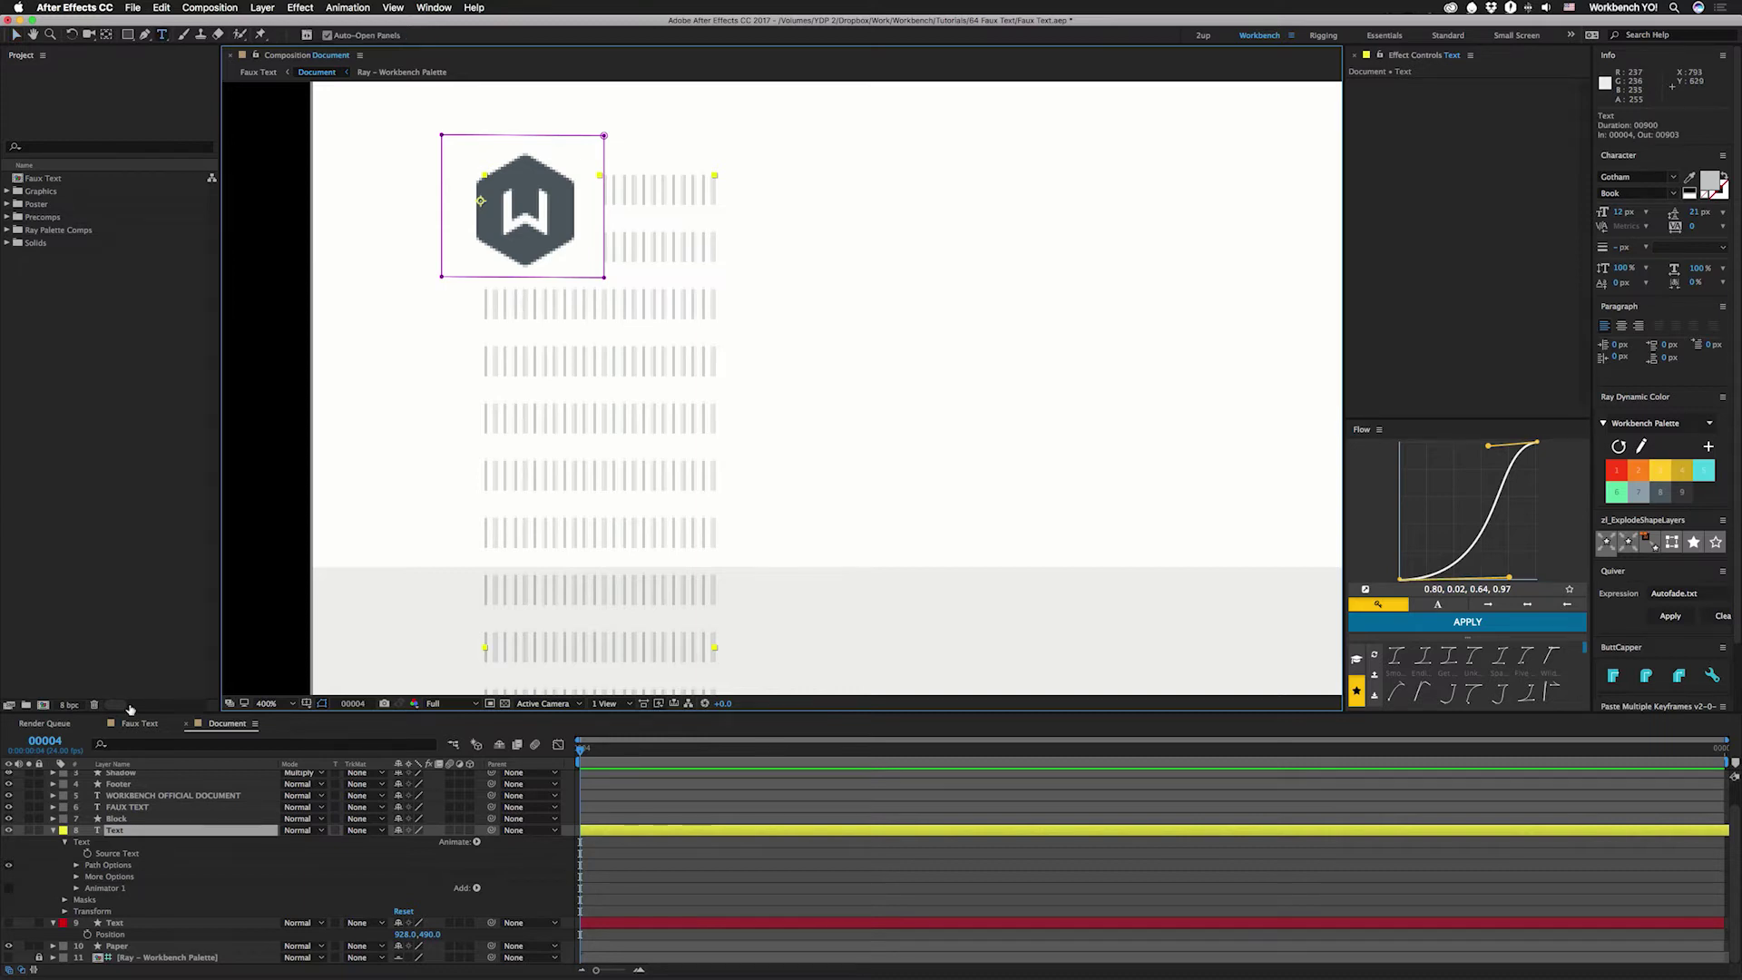
pyautogui.click(76, 876)
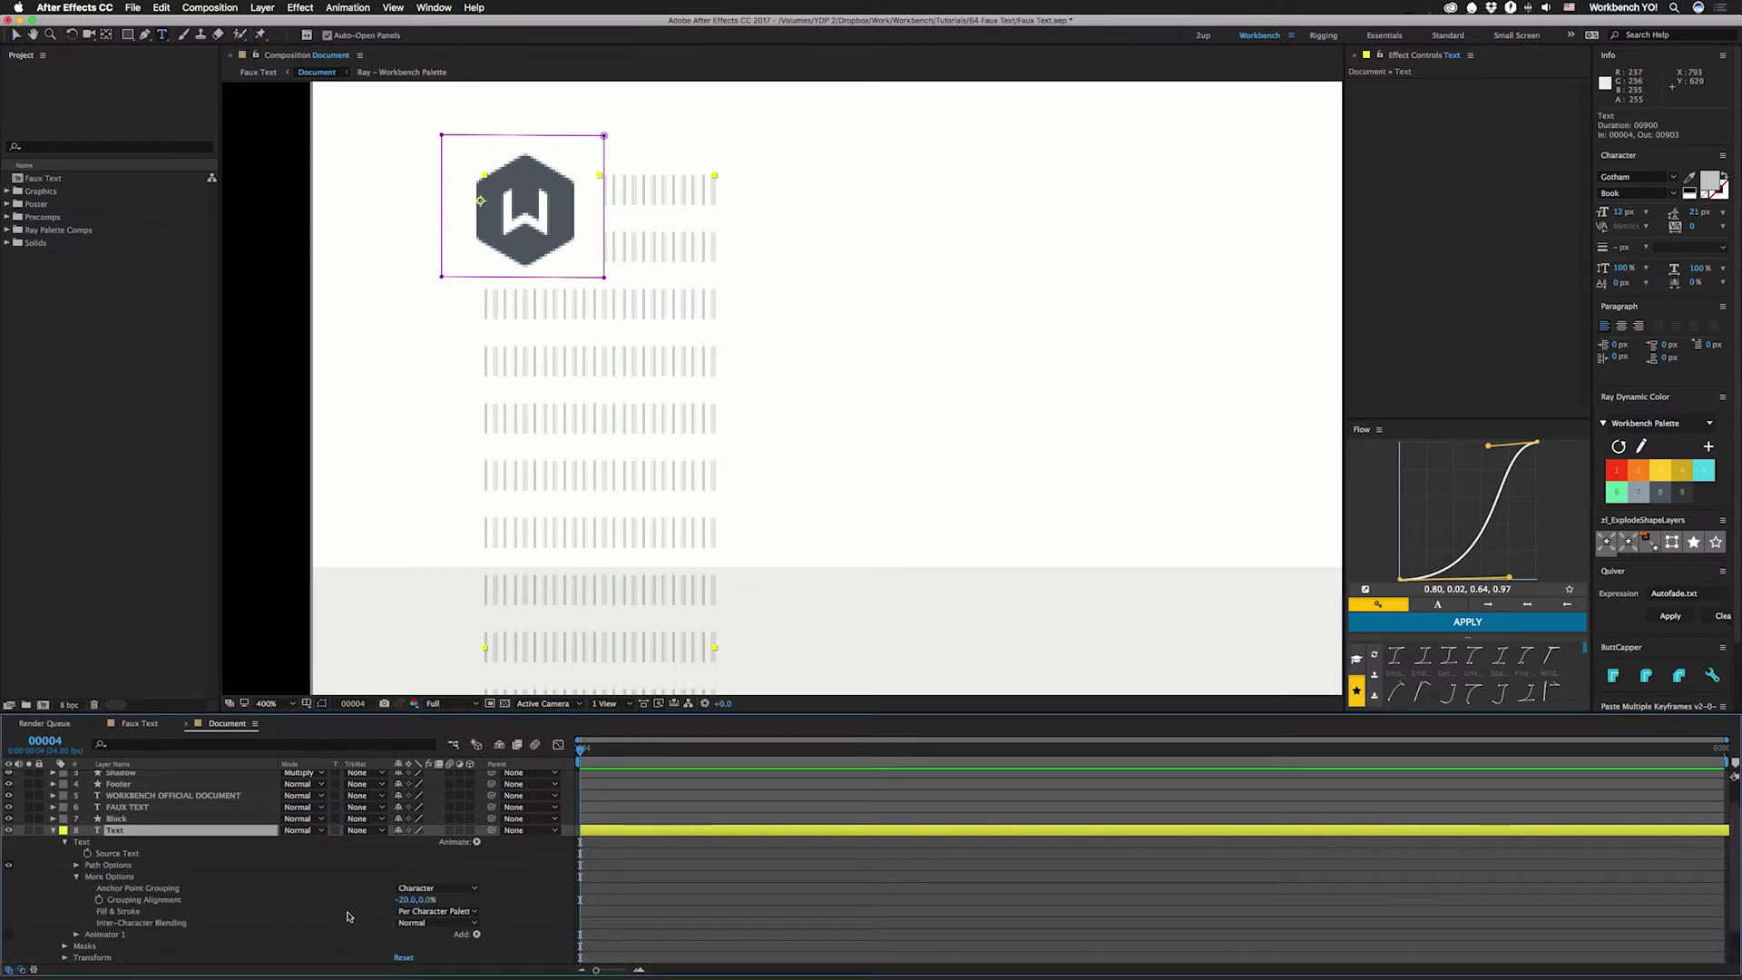
pyautogui.click(410, 900)
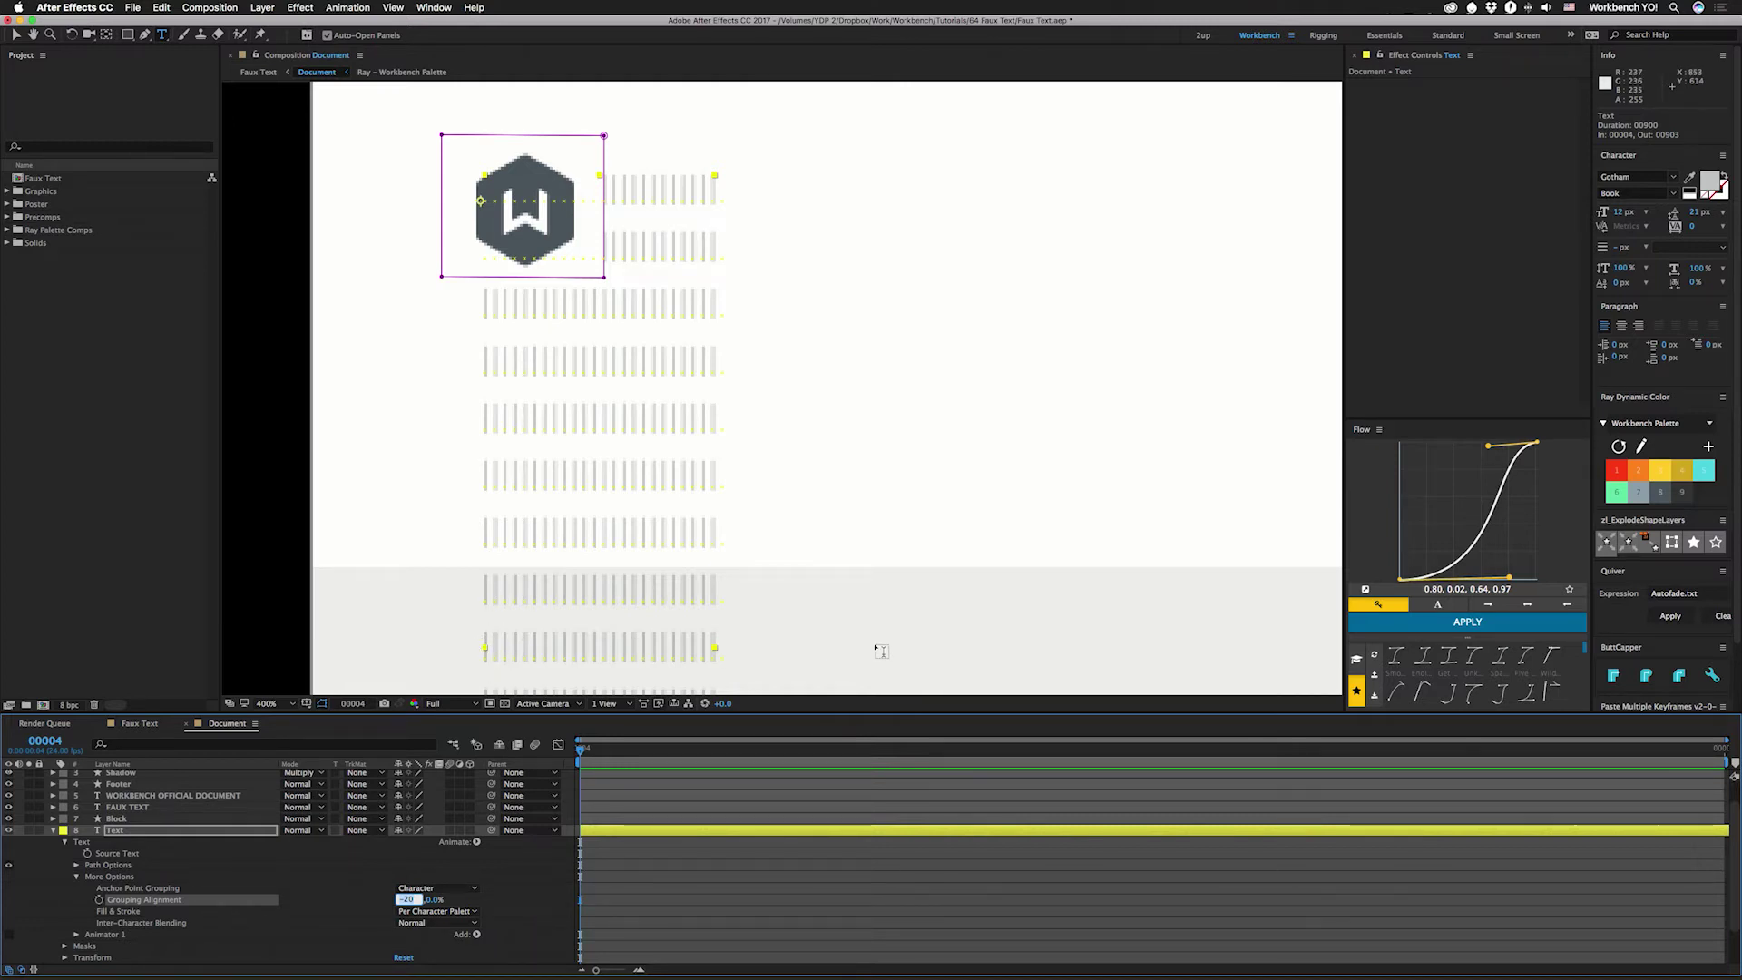
# Step: Re-enable Animator 1 and examine its properties, including the Amount expression of Expression Selector 1
pyautogui.click(76, 877)
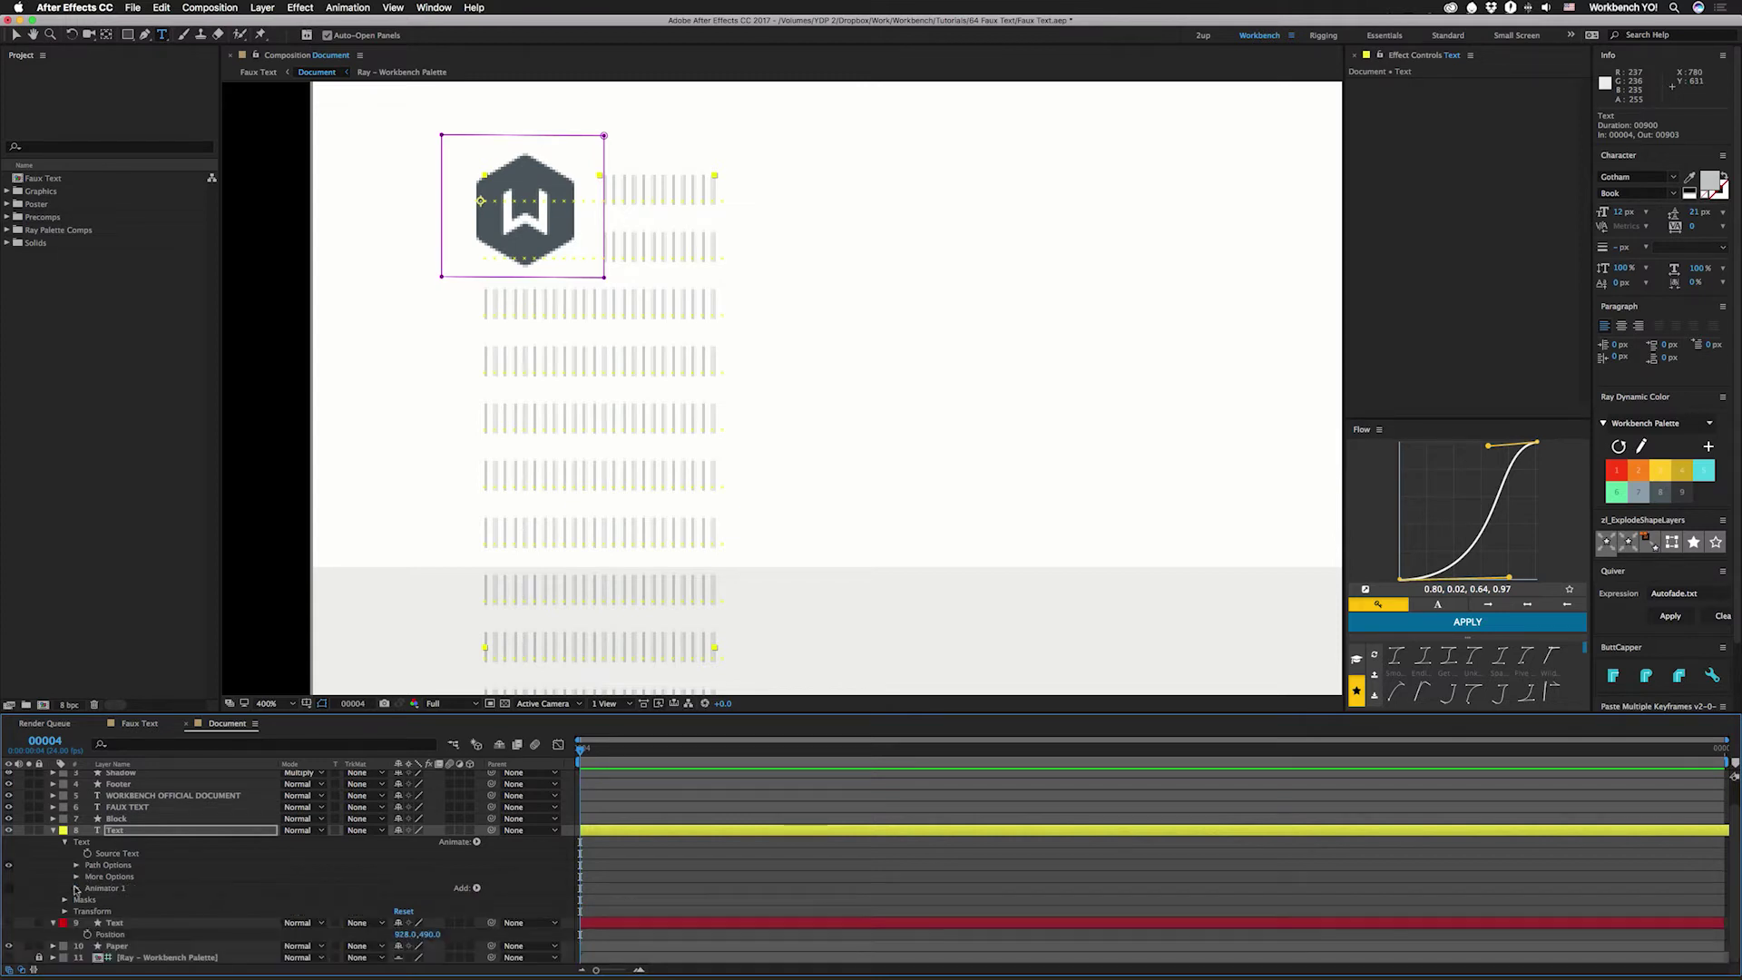
pyautogui.click(9, 887)
pyautogui.click(76, 888)
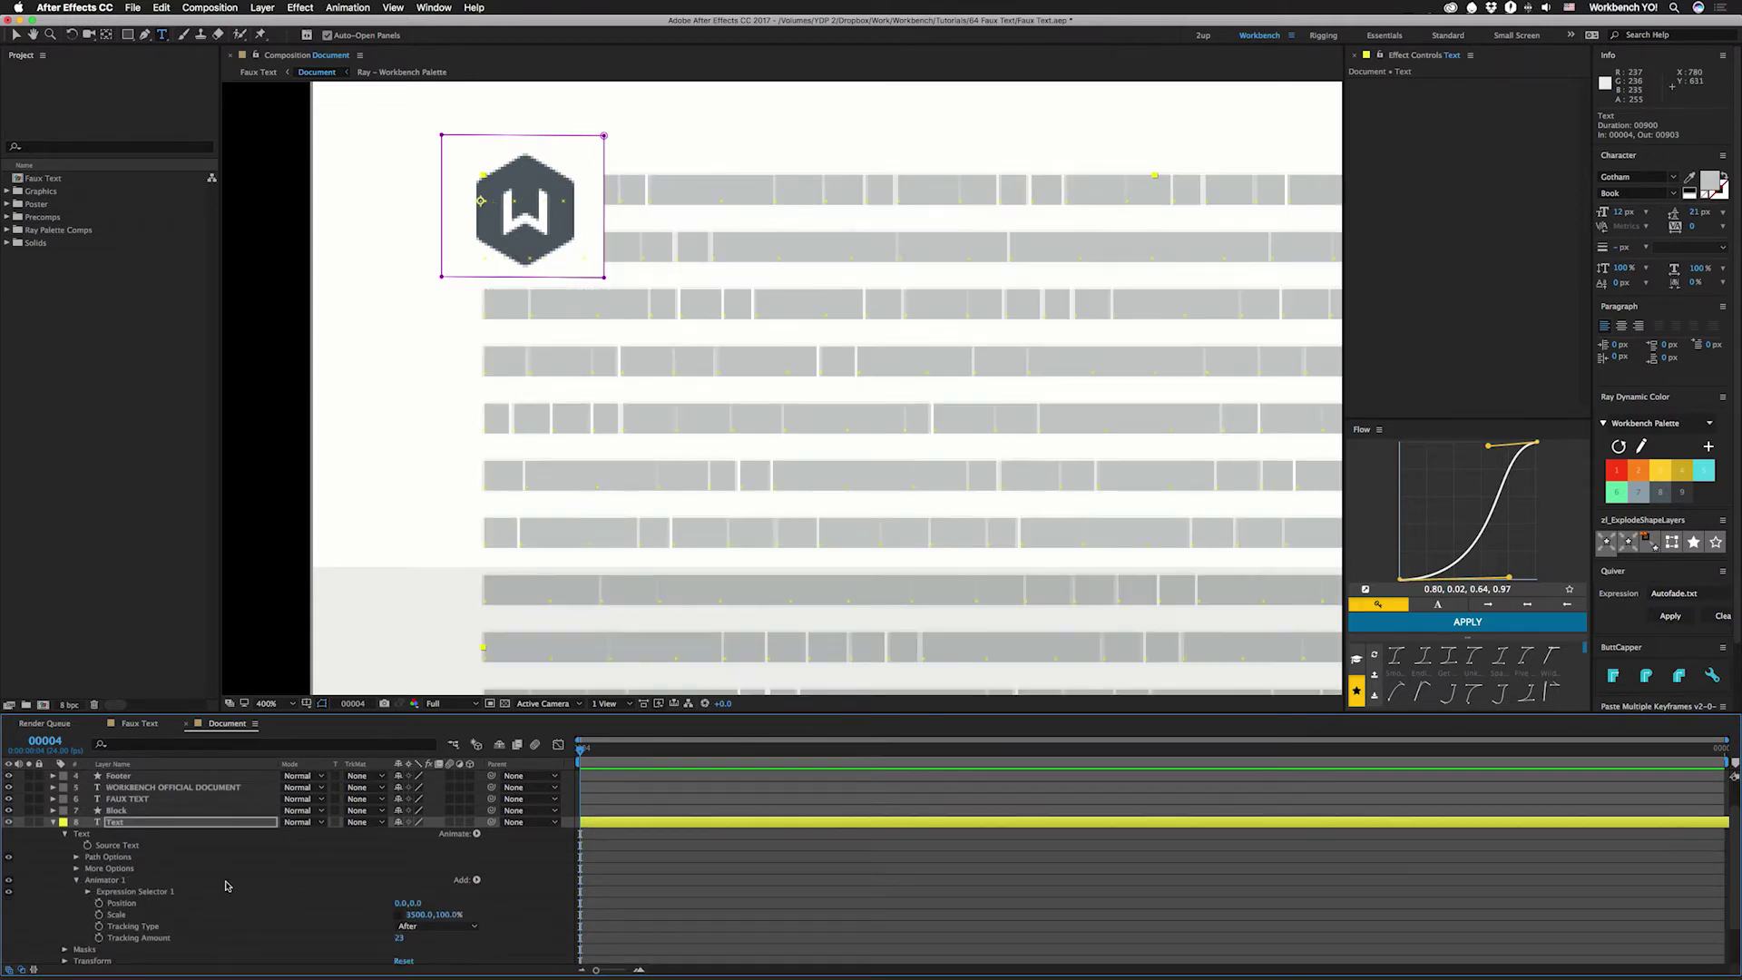
pyautogui.scroll(-2, 226, 886)
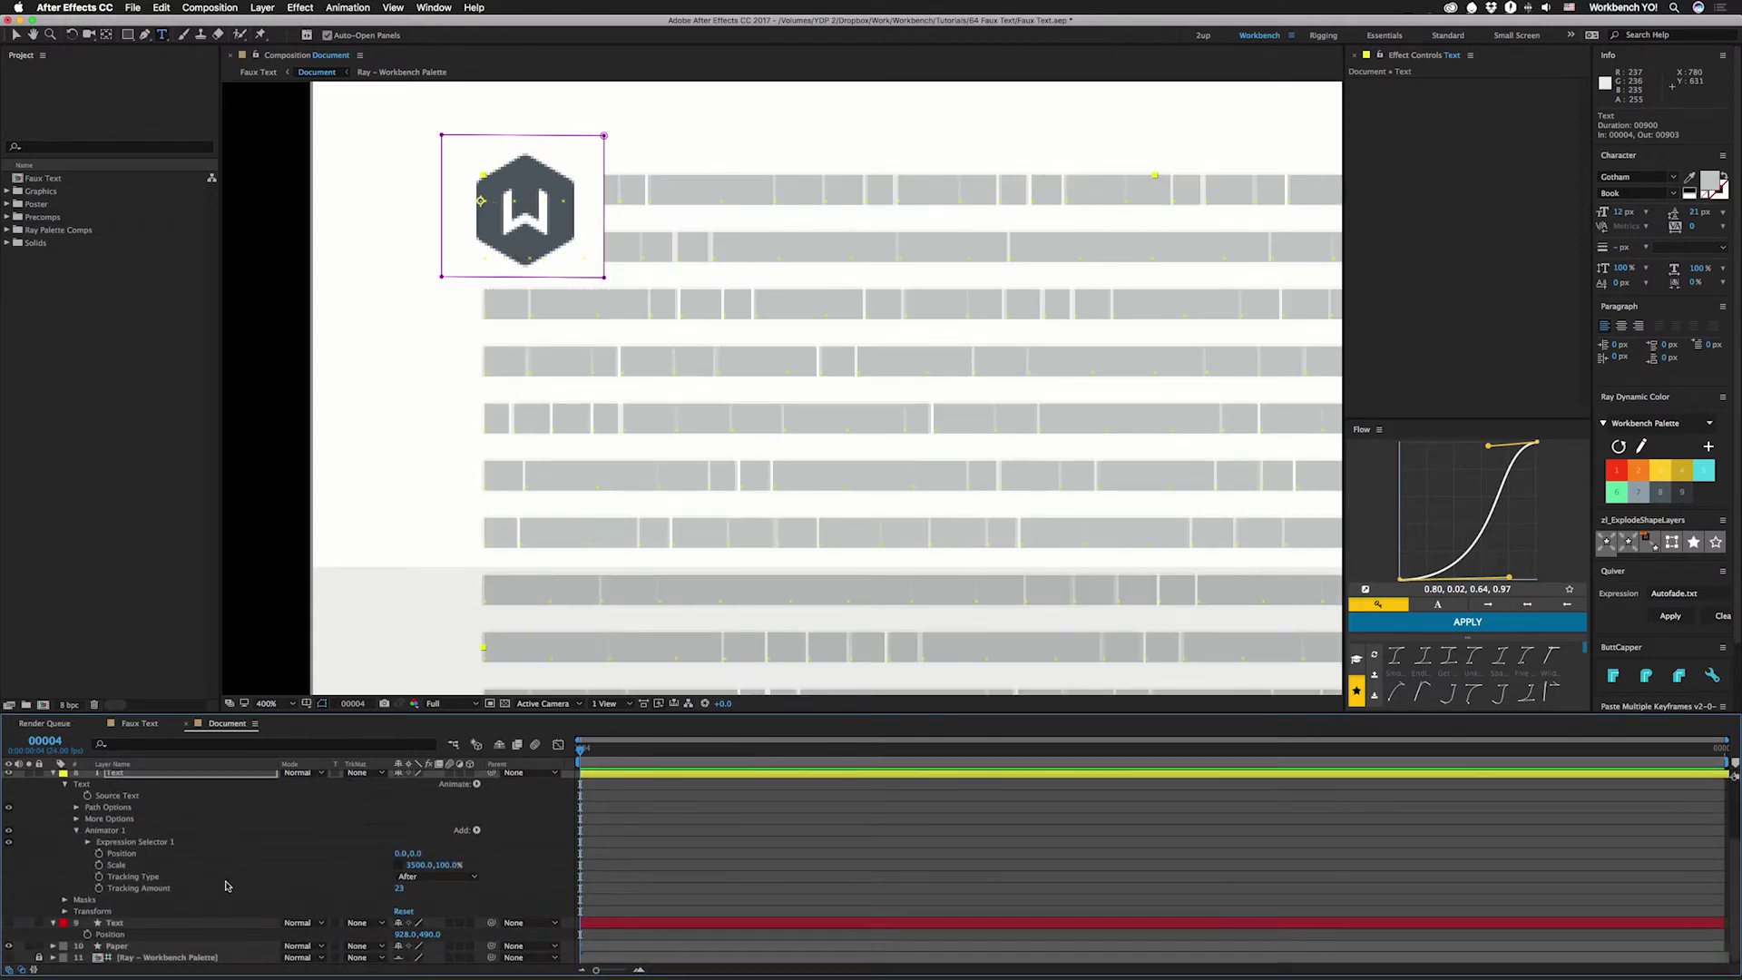
pyautogui.click(88, 843)
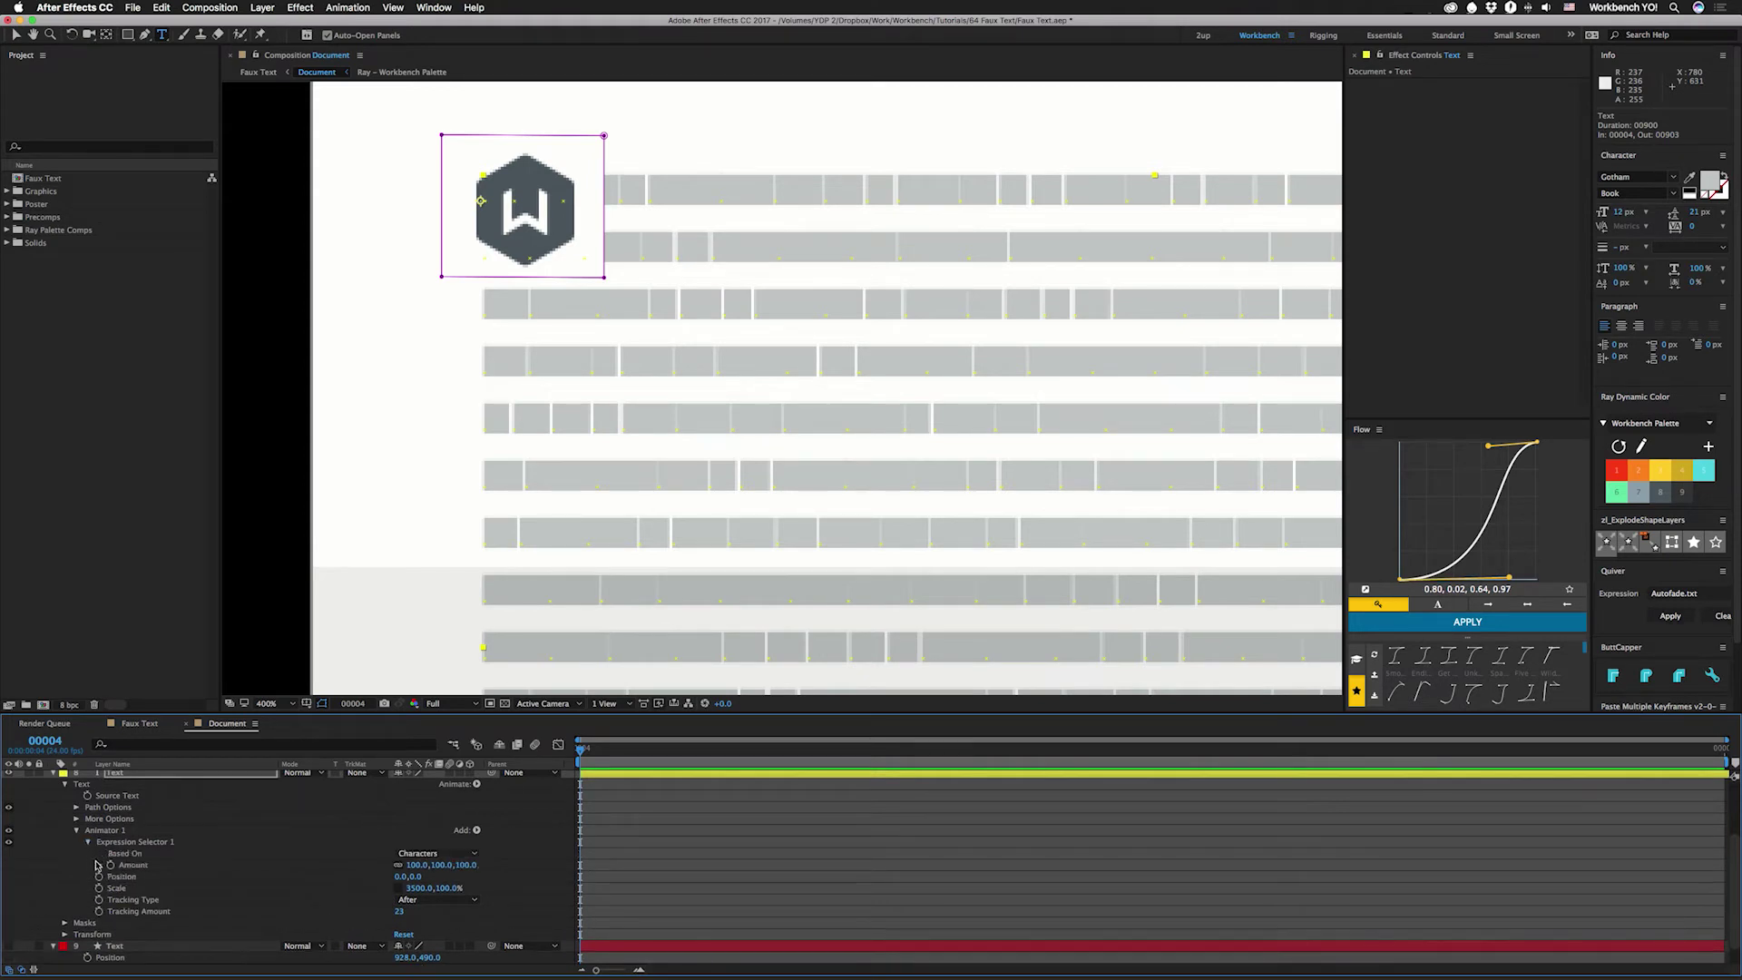
pyautogui.click(99, 866)
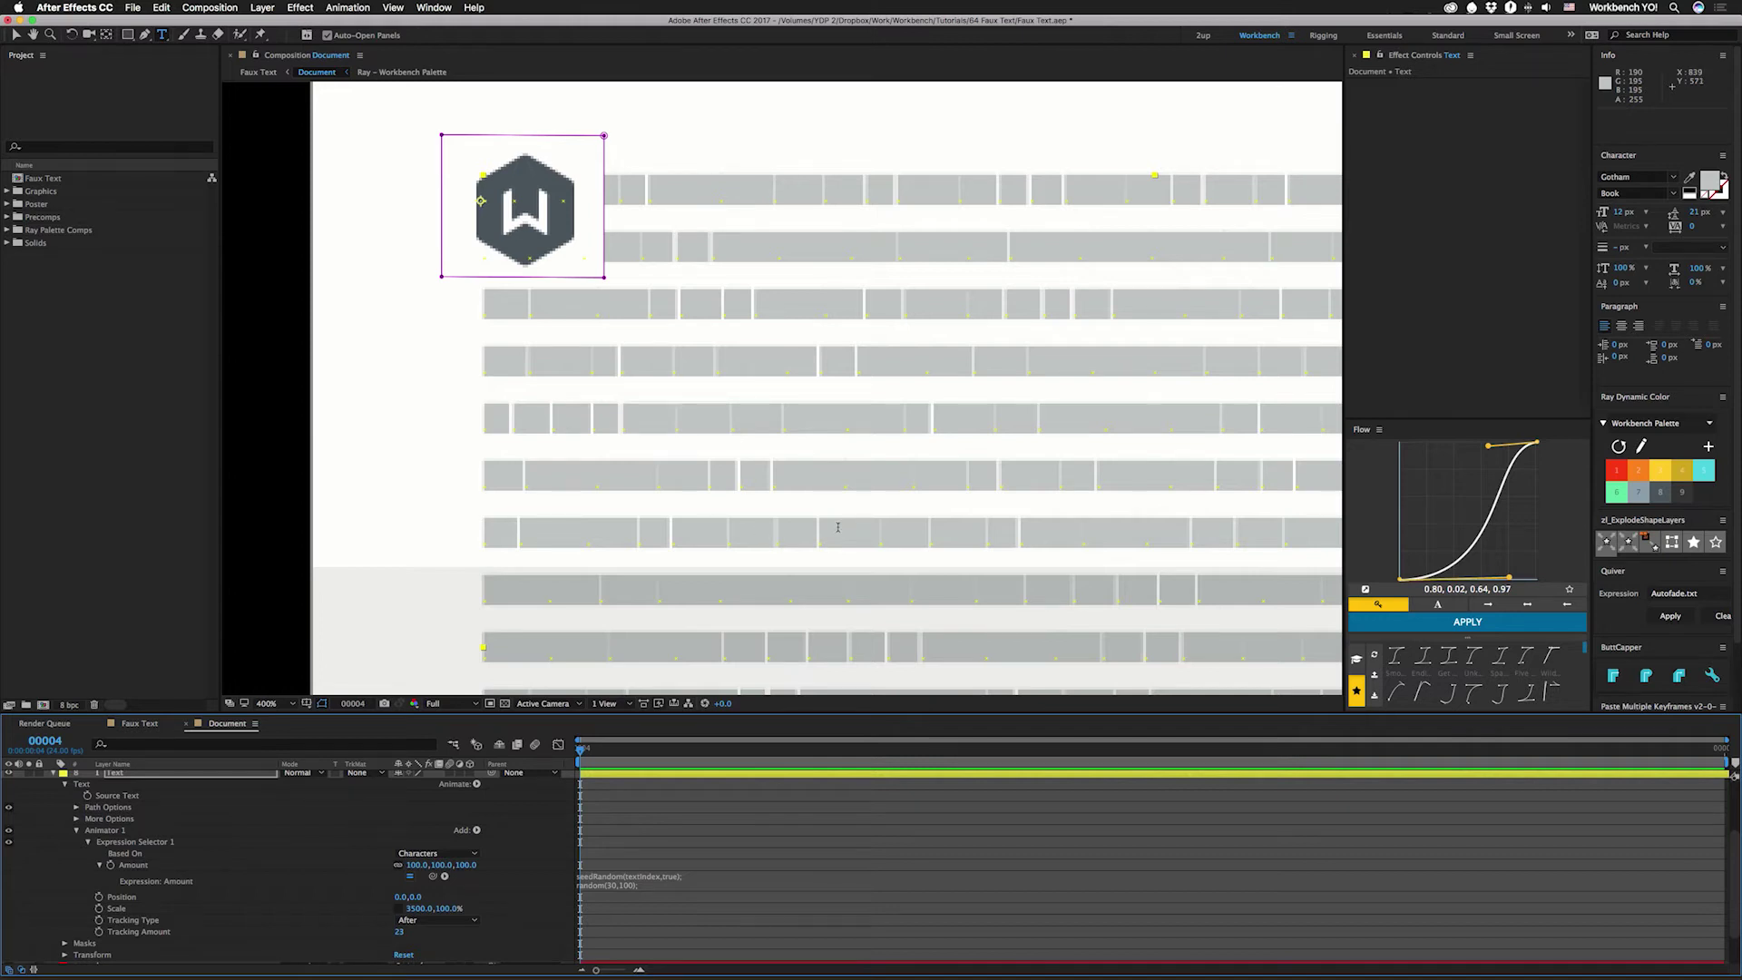
pyautogui.click(427, 910)
pyautogui.press('Return')
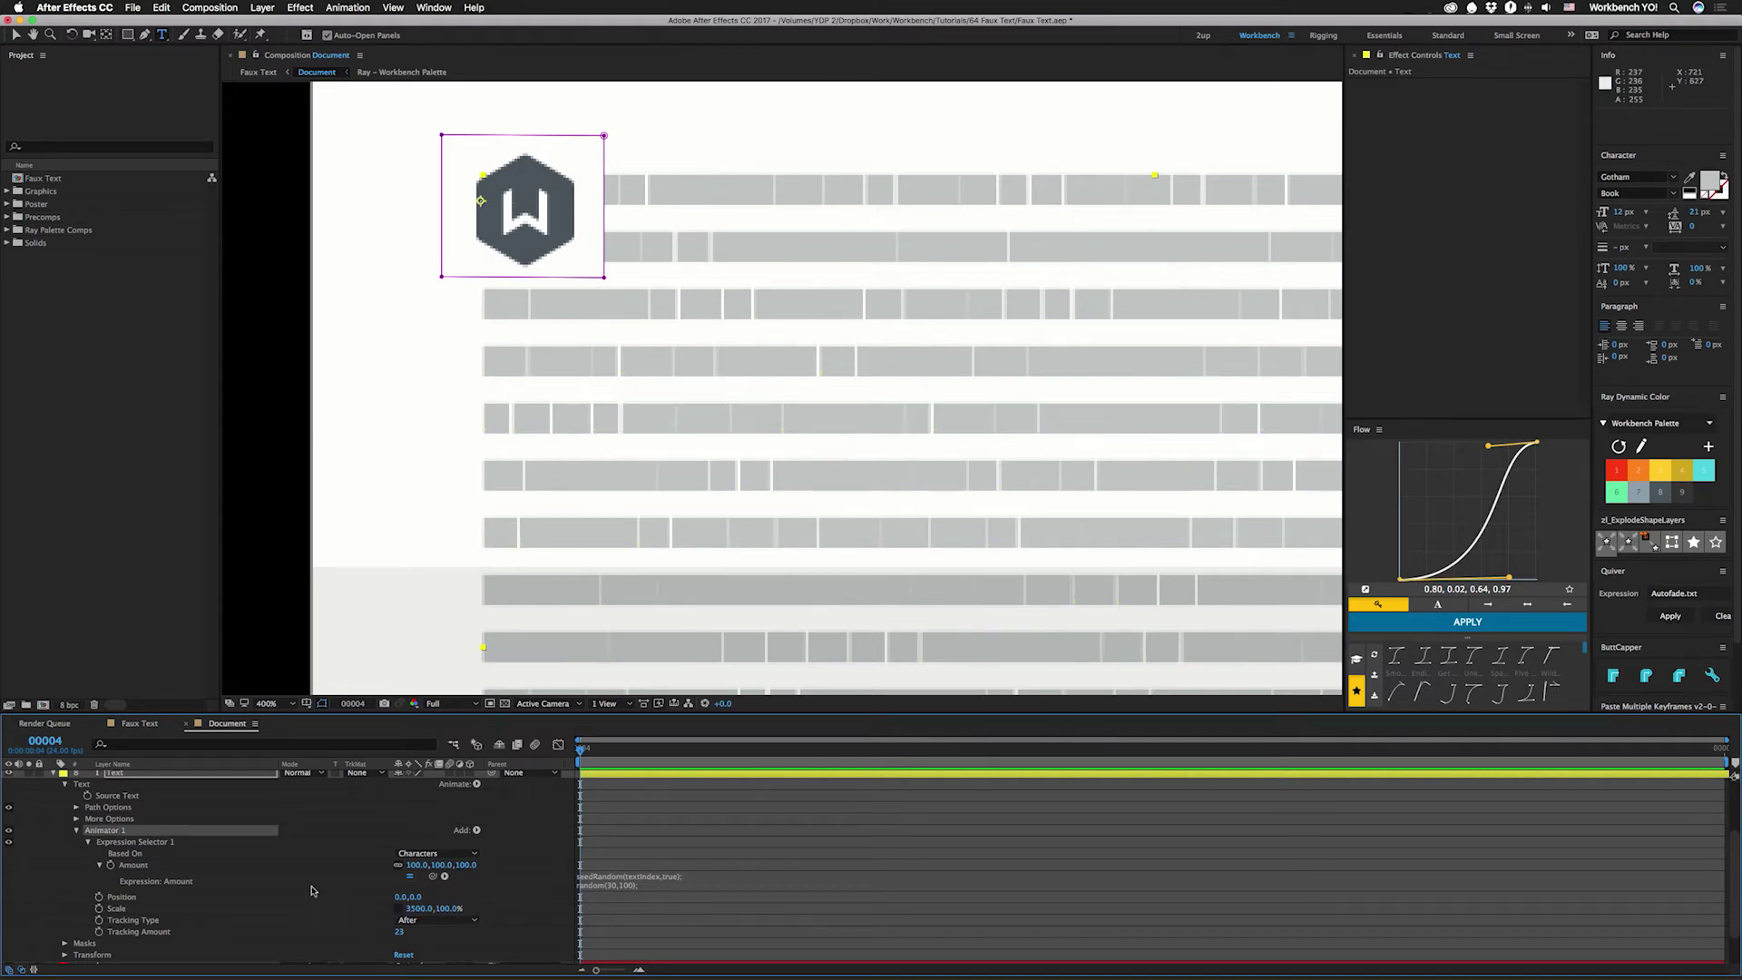
# Step: Try higher and lower Tracking Amount values on Animator 1 to see how the block spacing reacts
pyautogui.click(401, 932)
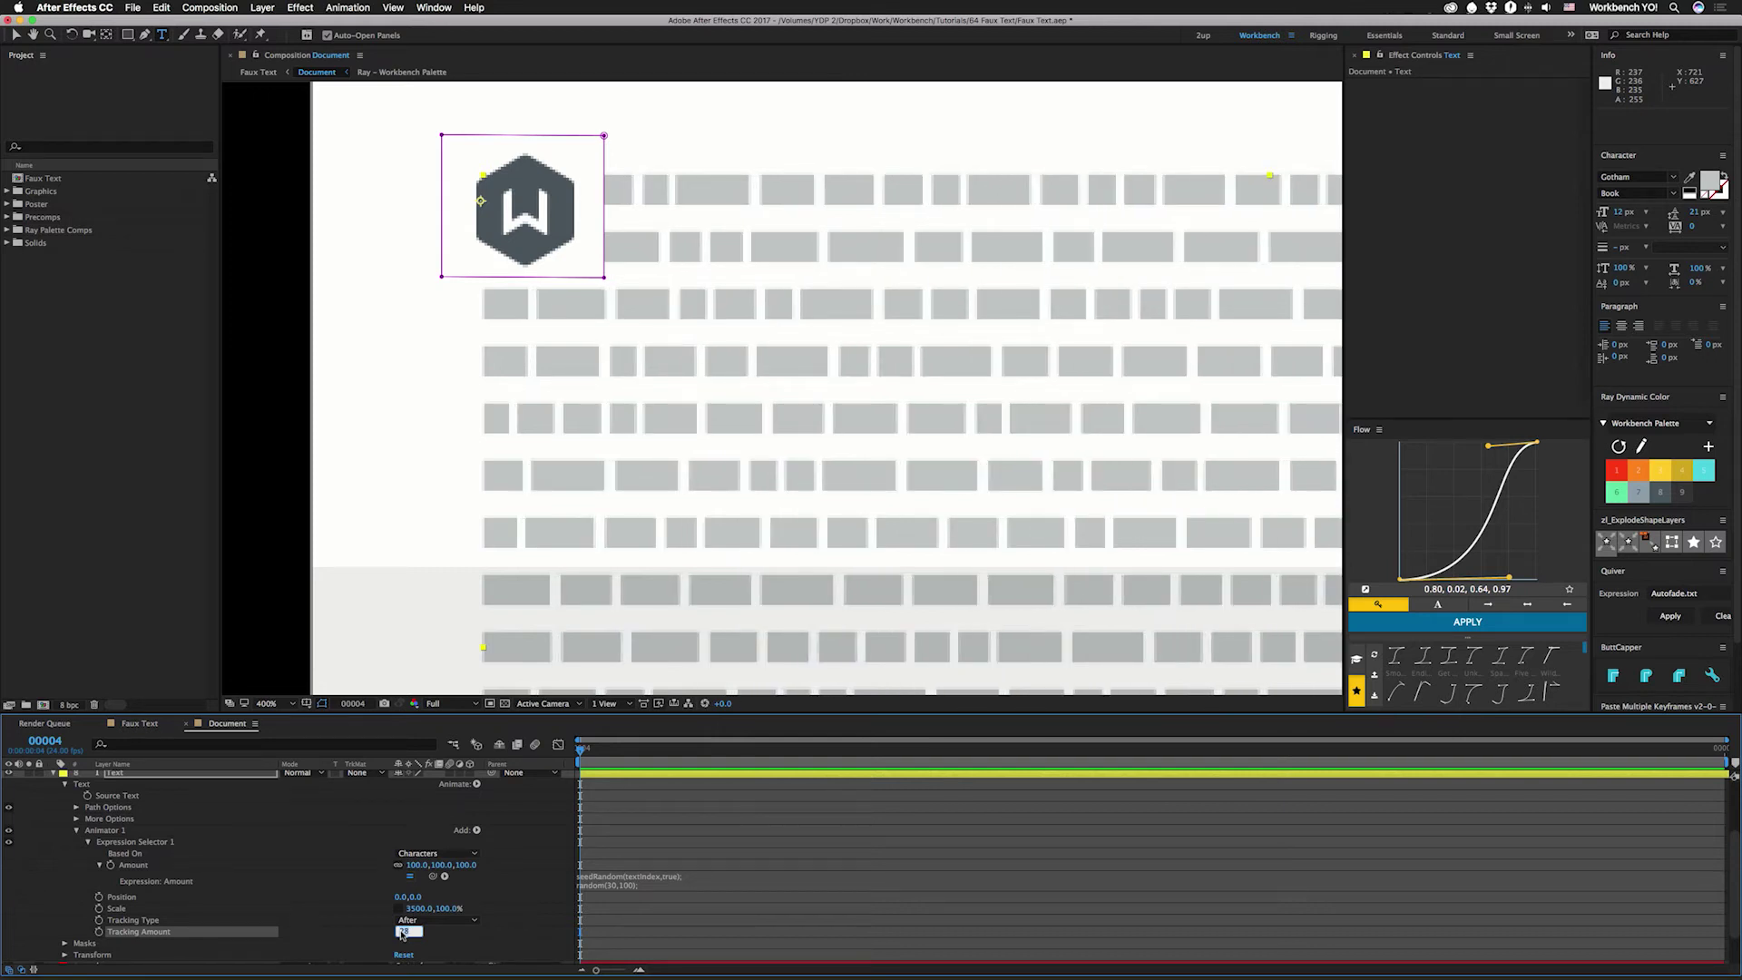
pyautogui.press('Down')
pyautogui.press('Down')
pyautogui.press('Down')
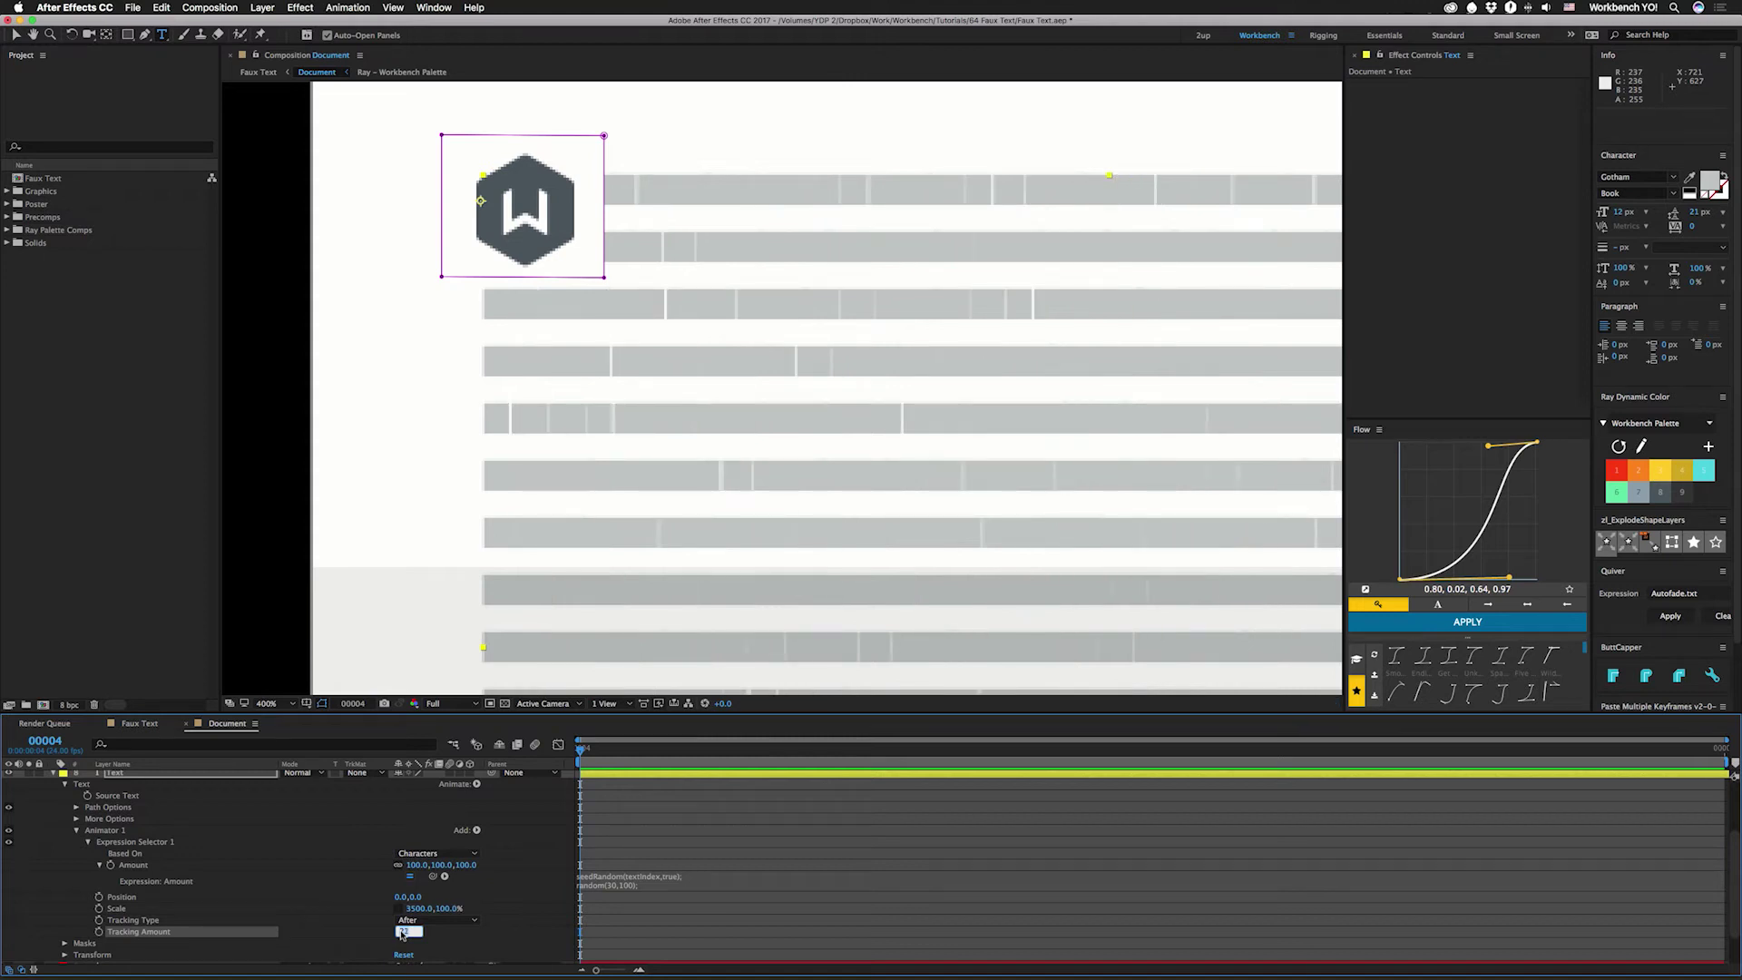
pyautogui.press('Return')
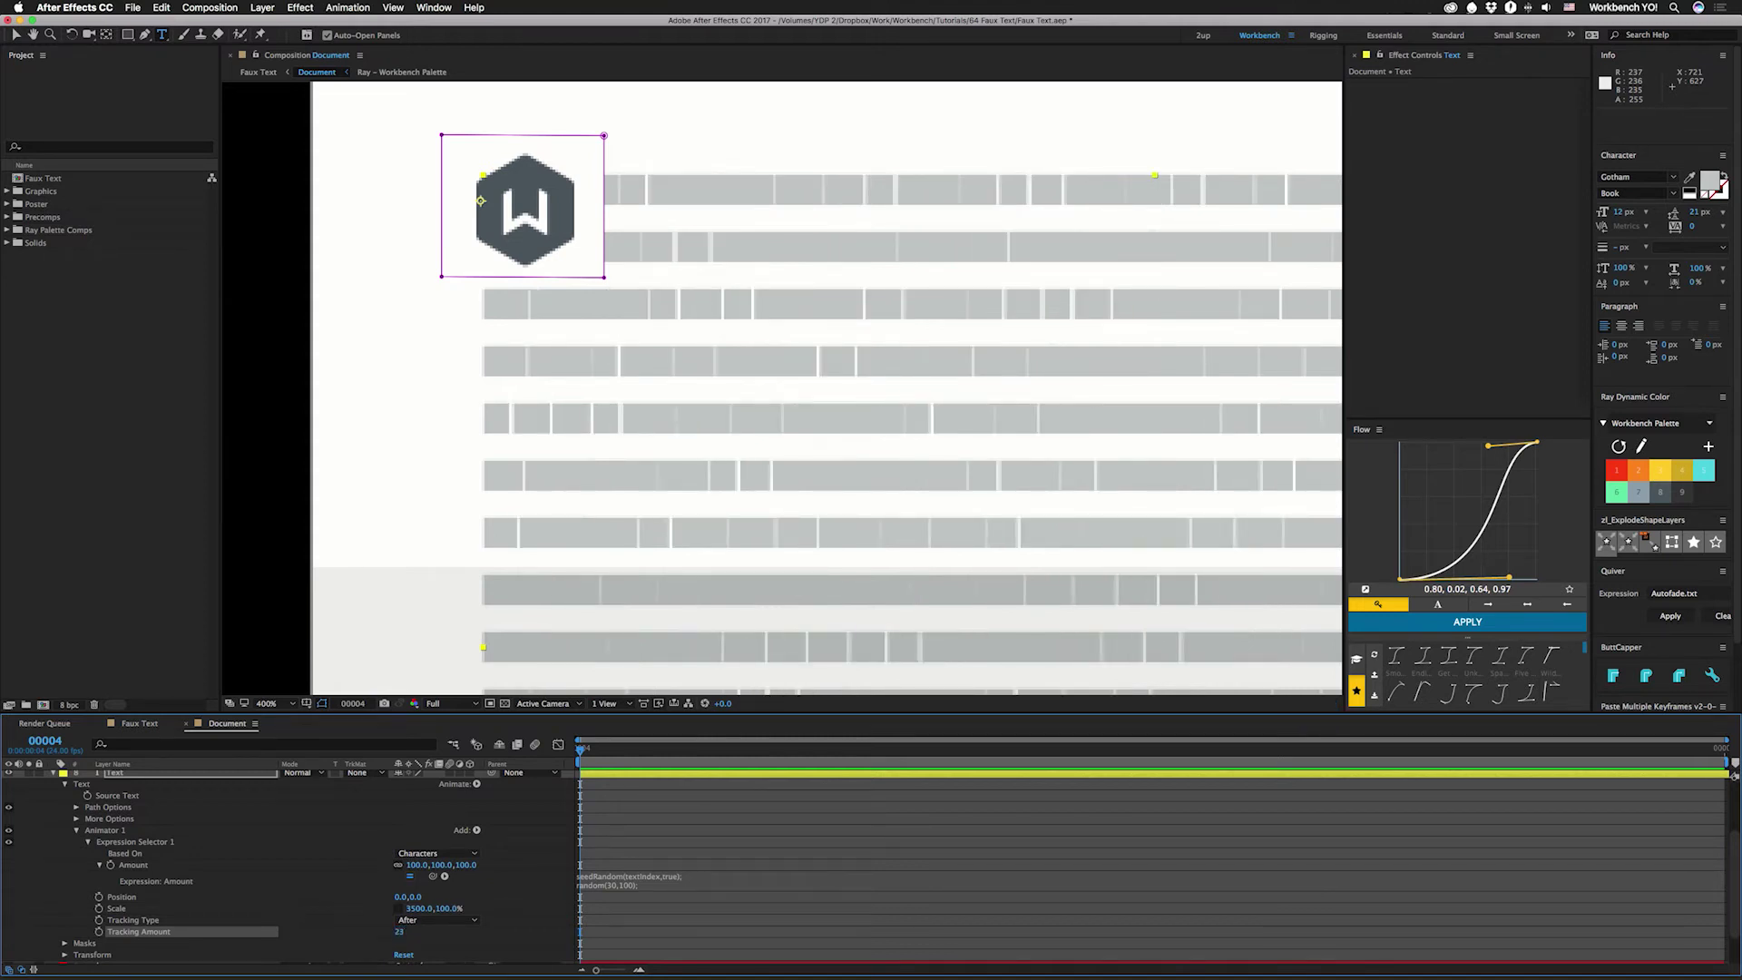
# Step: Set Animator 1's Tracking Type to Before and its Tracking Amount to 16
pyautogui.click(419, 920)
pyautogui.click(423, 946)
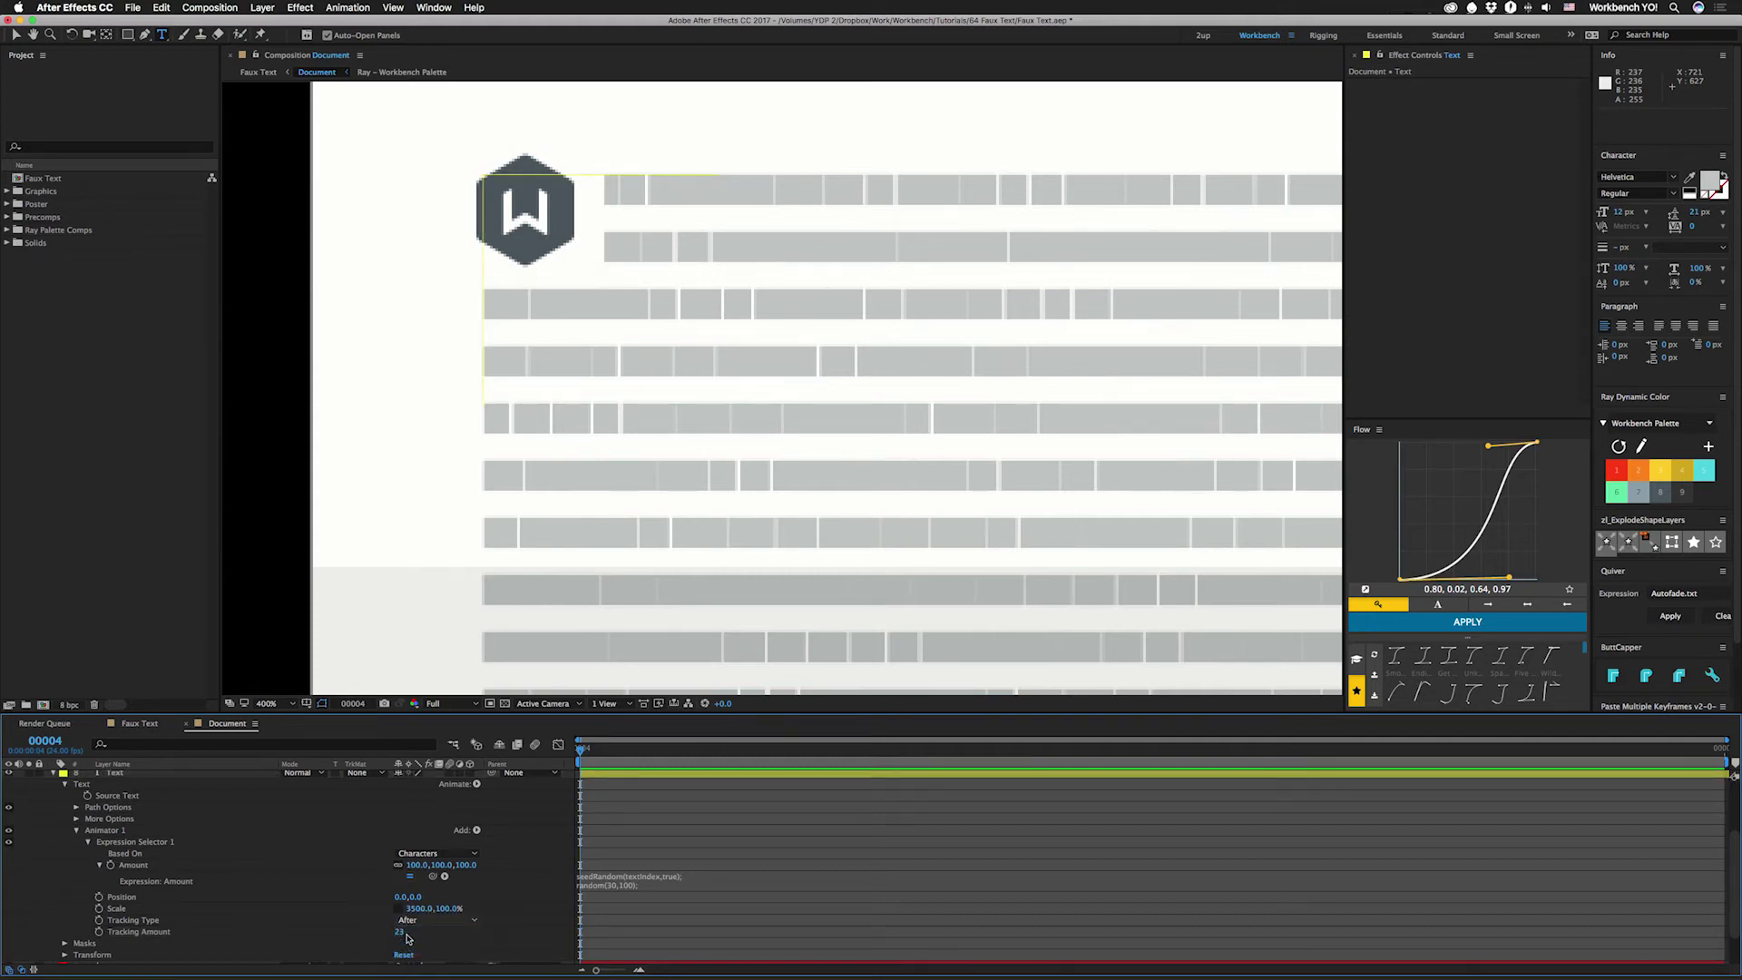
pyautogui.click(405, 932)
pyautogui.write('16')
pyautogui.press('Return')
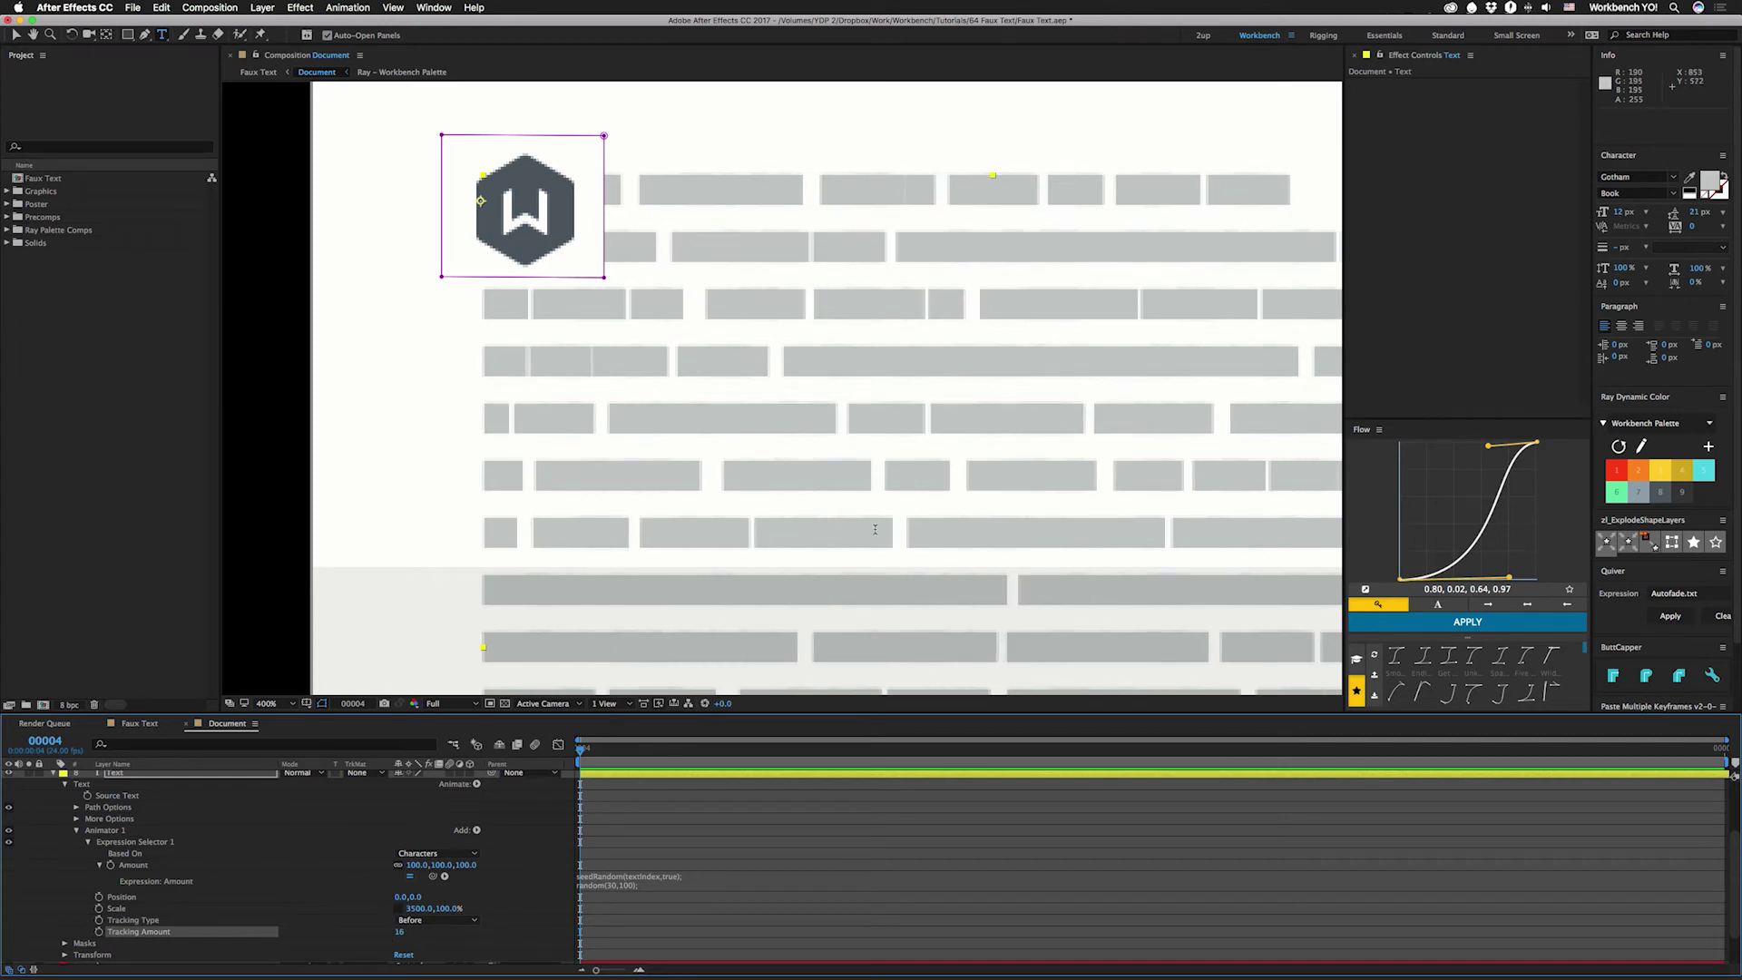
pyautogui.scroll(-2, 875, 530)
pyautogui.press('super+z')
pyautogui.press('super+shift+z')
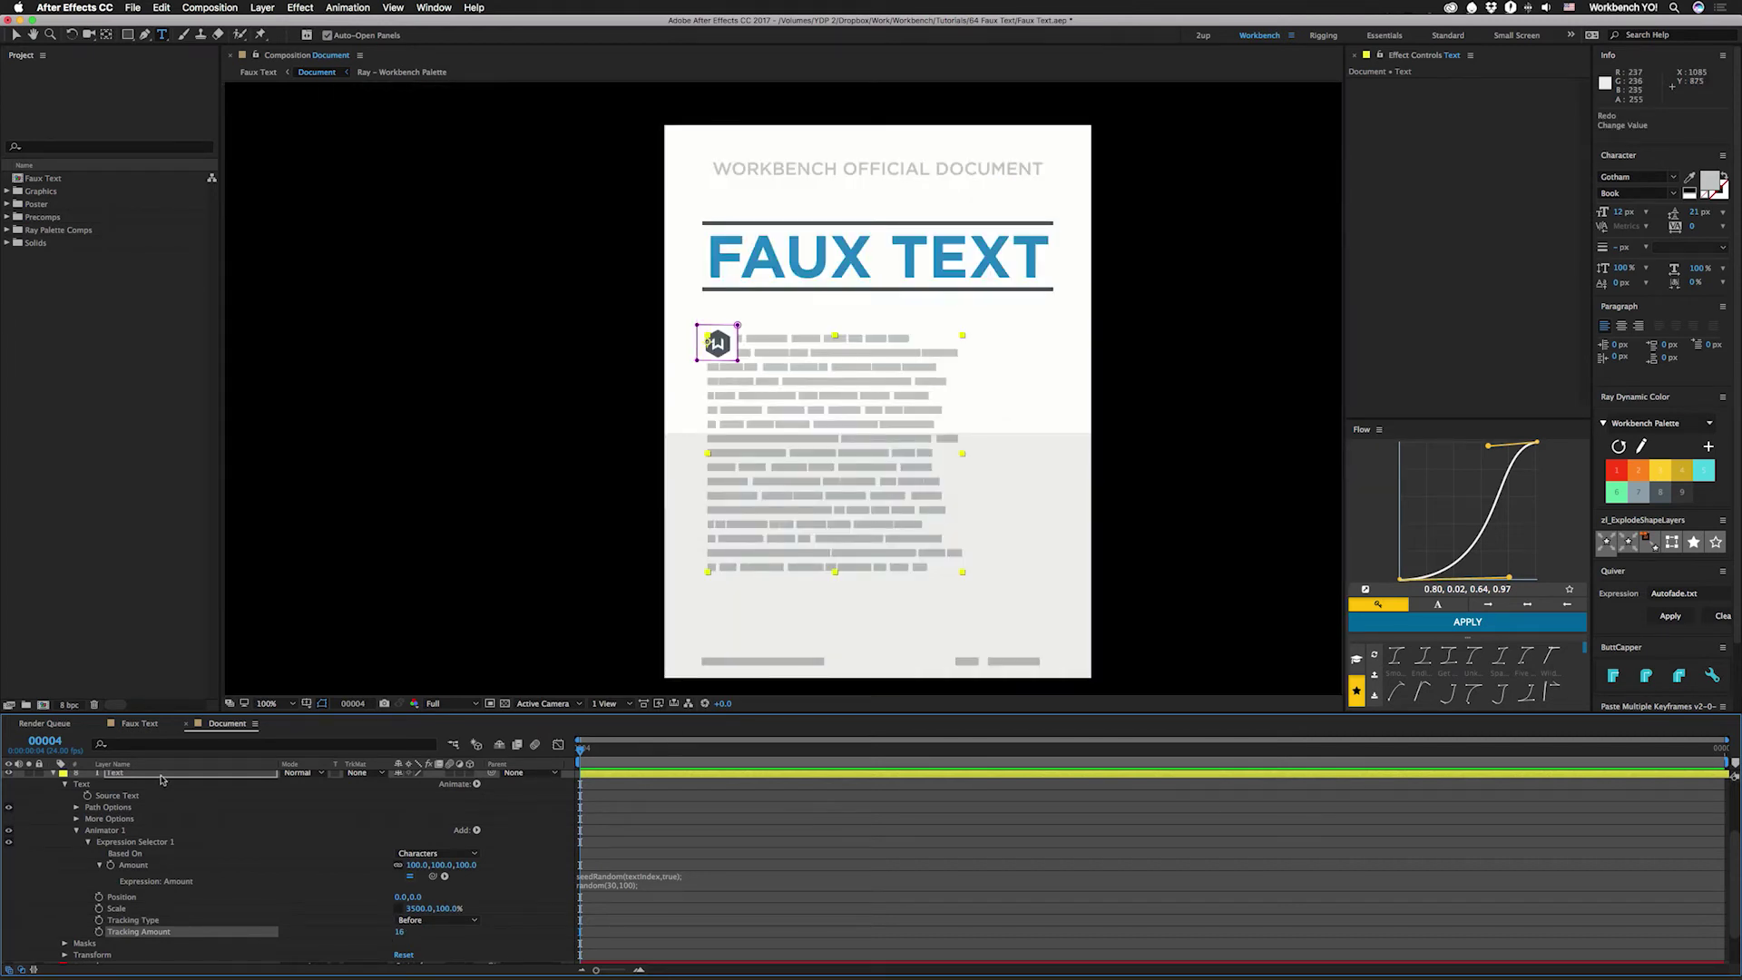
# Step: Open the yellow-labelled Text layer for editing and add extra "l" characters to the first line of filler text
pyautogui.doubleClick(161, 777)
pyautogui.press('Escape')
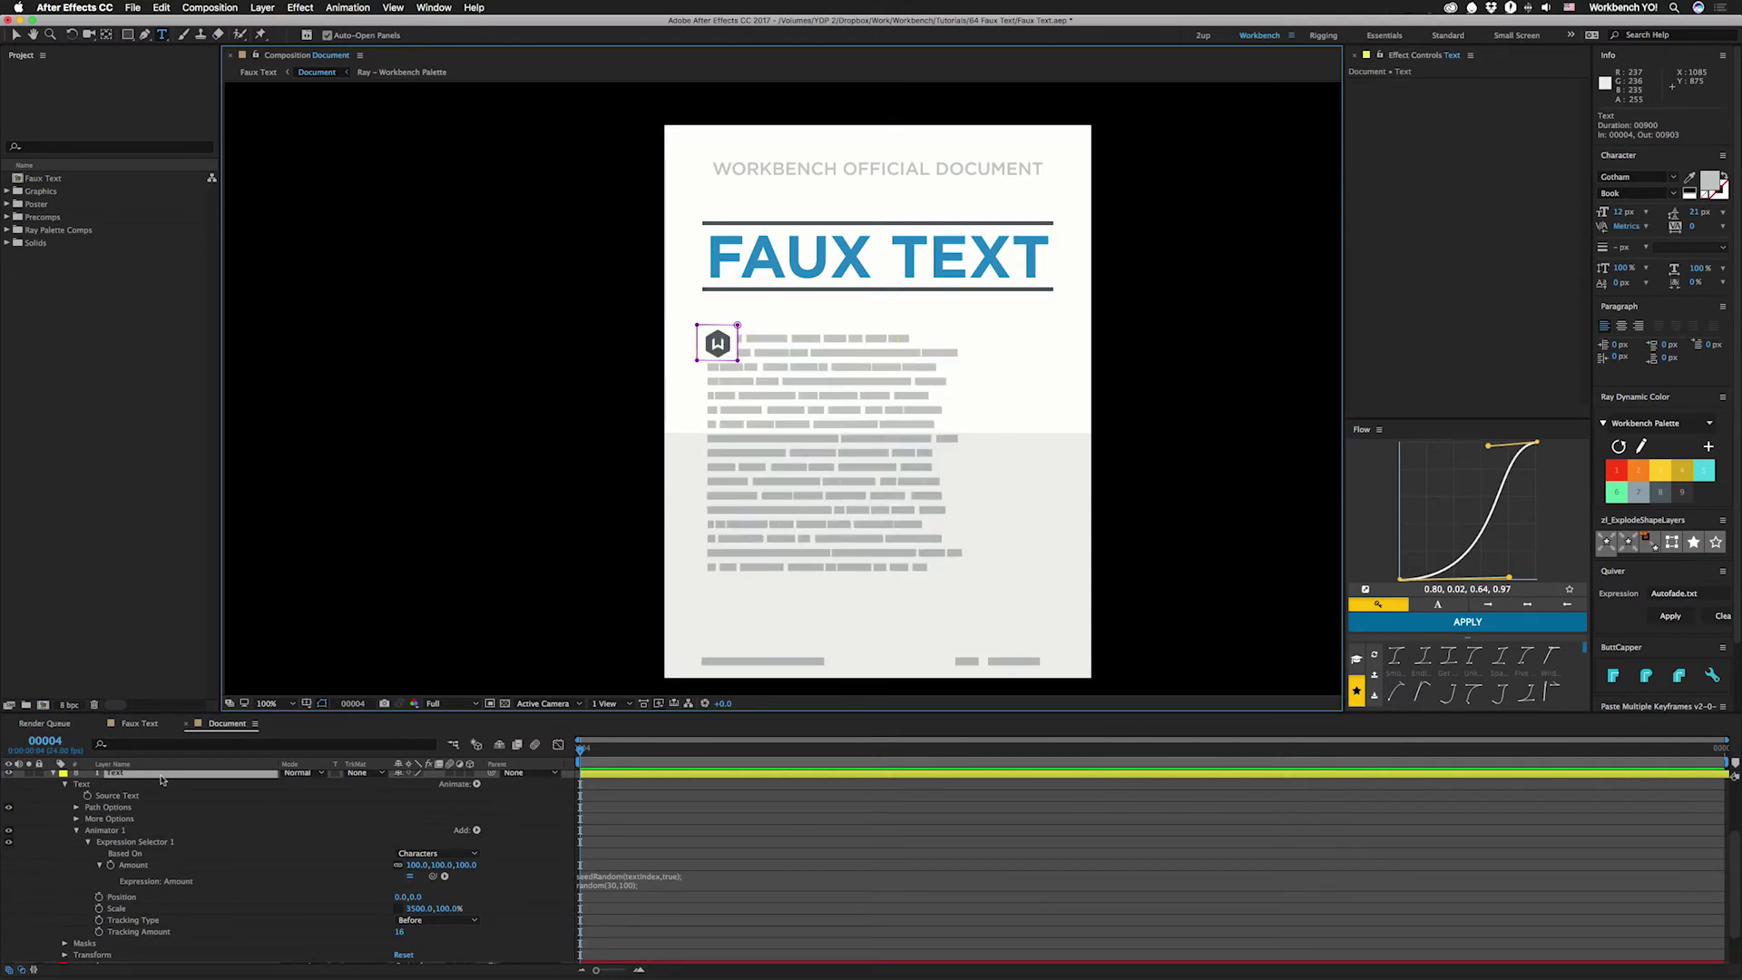
pyautogui.write('lll')
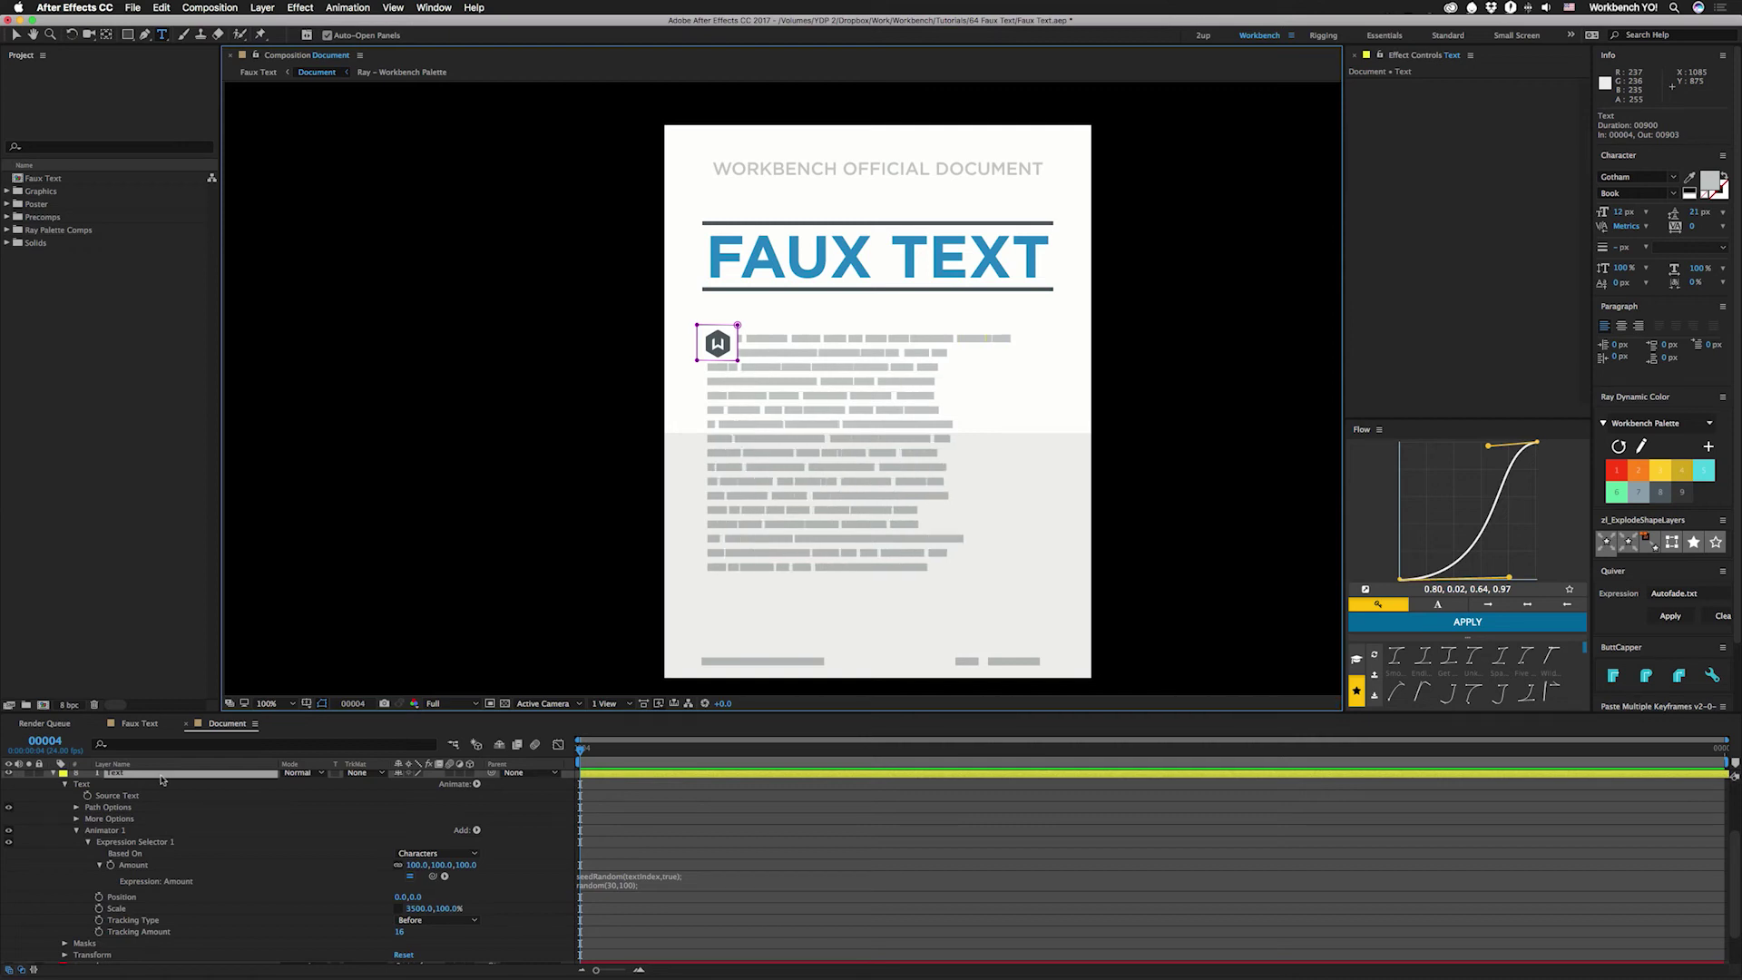
# Step: Rework the filler text below the first line into longer lines split into three separate paragraphs
pyautogui.hotkey('shift', 'Home')
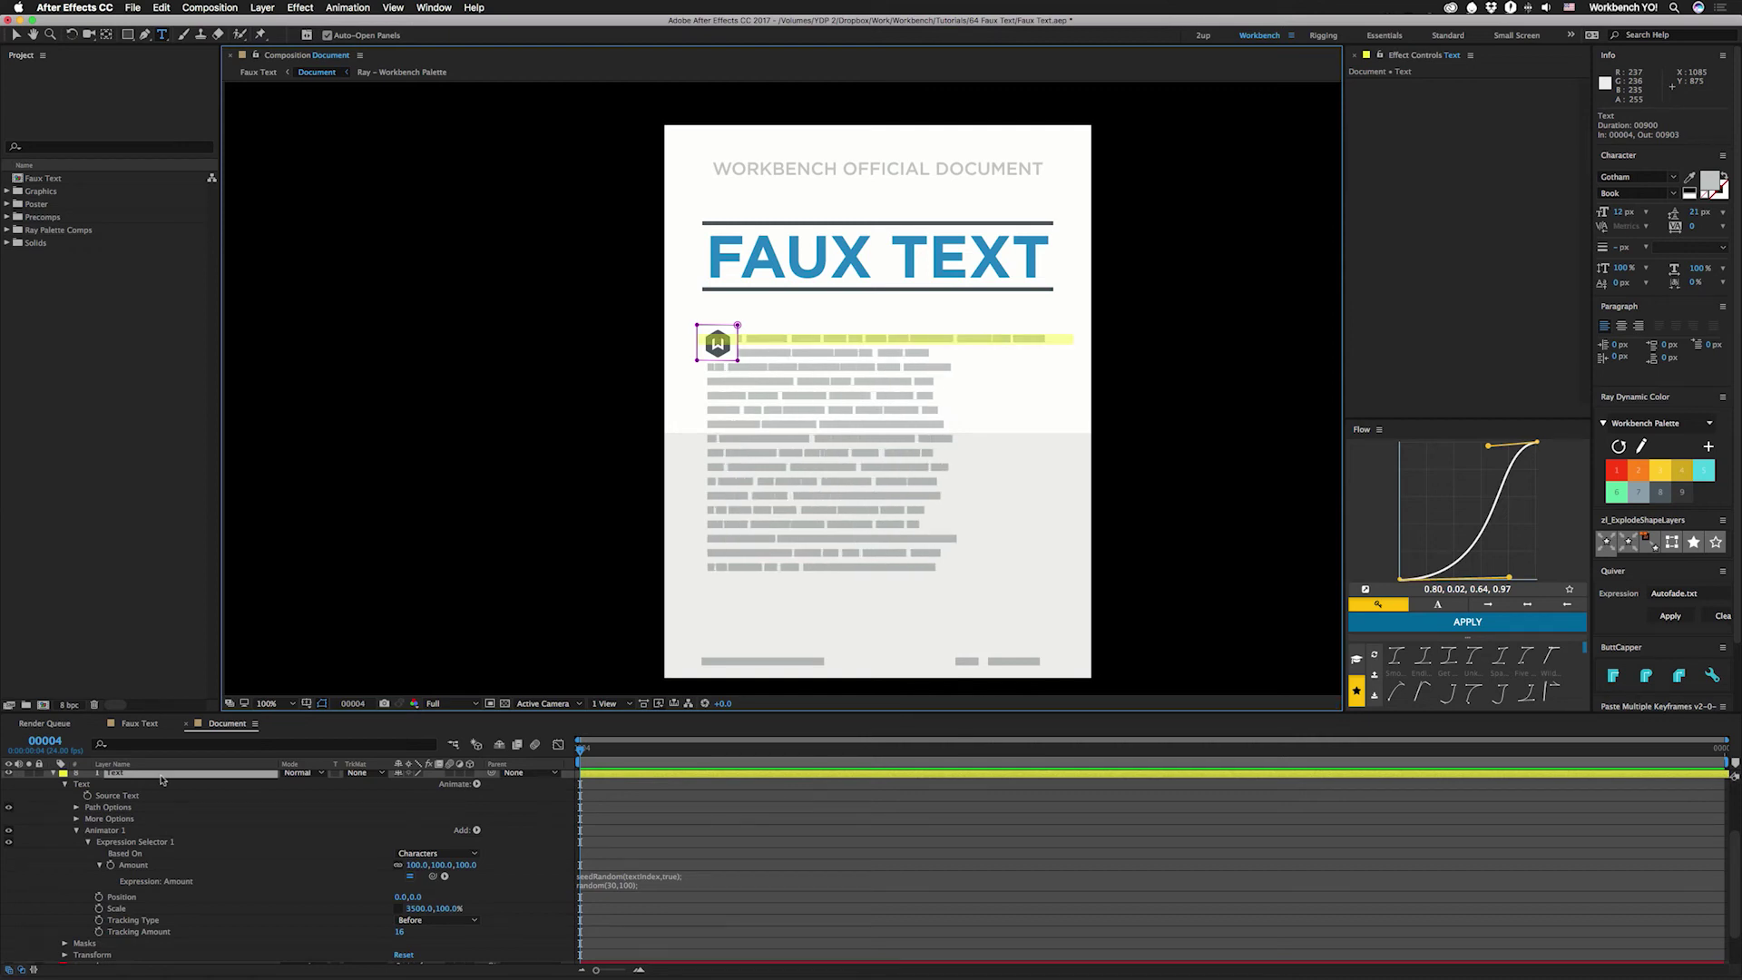
pyautogui.hotkey('shift', 'Down')
pyautogui.hotkey('shift', 'Down')
pyautogui.hotkey('shift', 'Down')
pyautogui.hotkey('shift', 'Down')
pyautogui.hotkey('shift', 'Down')
pyautogui.hotkey('shift', 'Down')
pyautogui.hotkey('shift', 'Down')
pyautogui.hotkey('shift', 'Down')
pyautogui.hotkey('shift', 'Down')
pyautogui.hotkey('shift', 'Down')
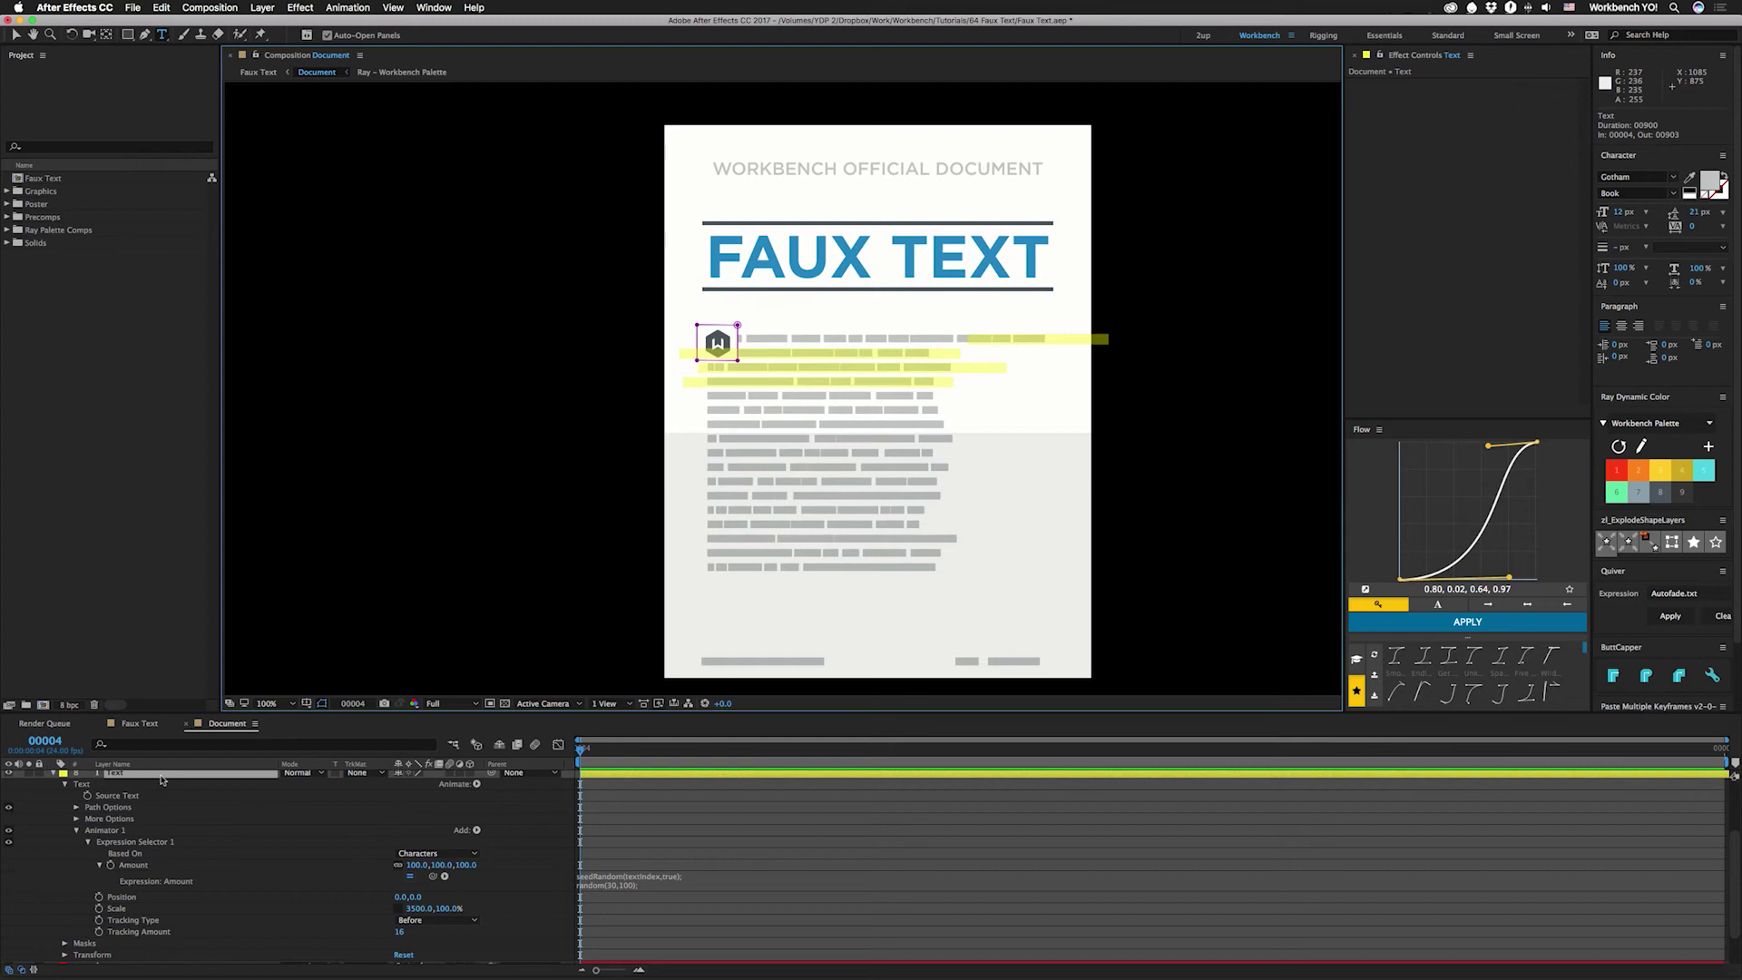
pyautogui.hotkey('shift', 'Down')
pyautogui.hotkey('shift', 'Down')
pyautogui.hotkey('shift', 'Down')
pyautogui.hotkey('shift', 'Down')
pyautogui.hotkey('shift', 'Down')
pyautogui.hotkey('shift', 'Down')
pyautogui.hotkey('shift', 'Down')
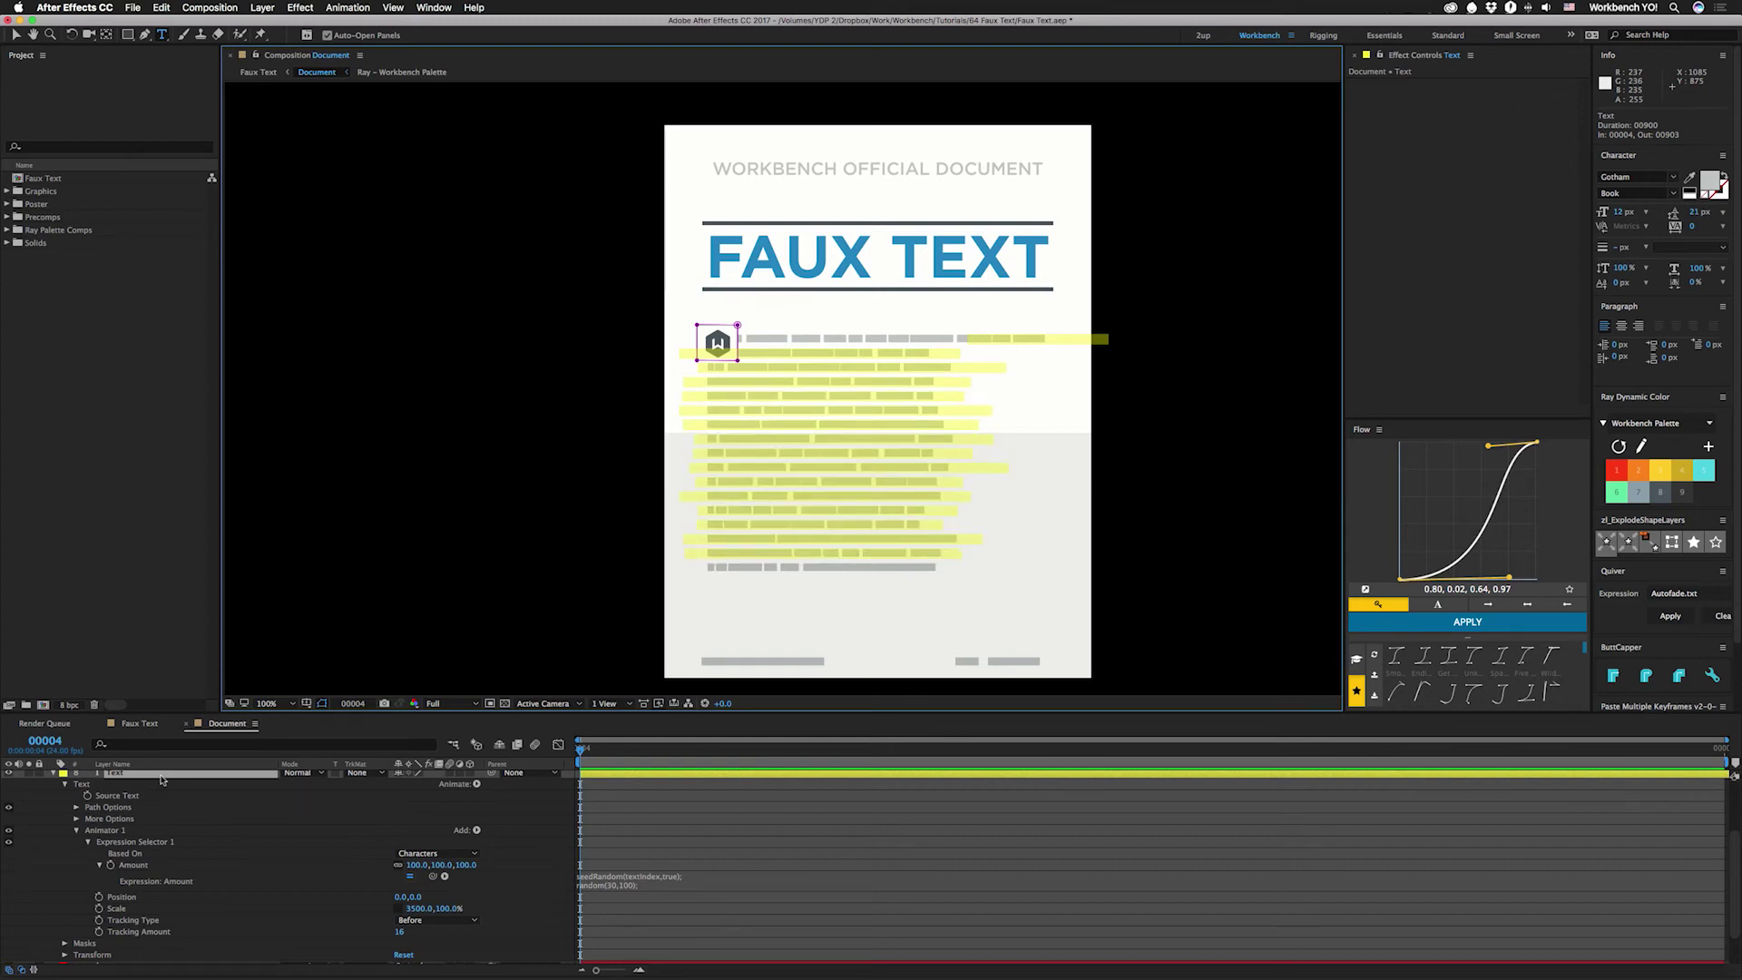
pyautogui.press('BackSpace')
pyautogui.press('super+v')
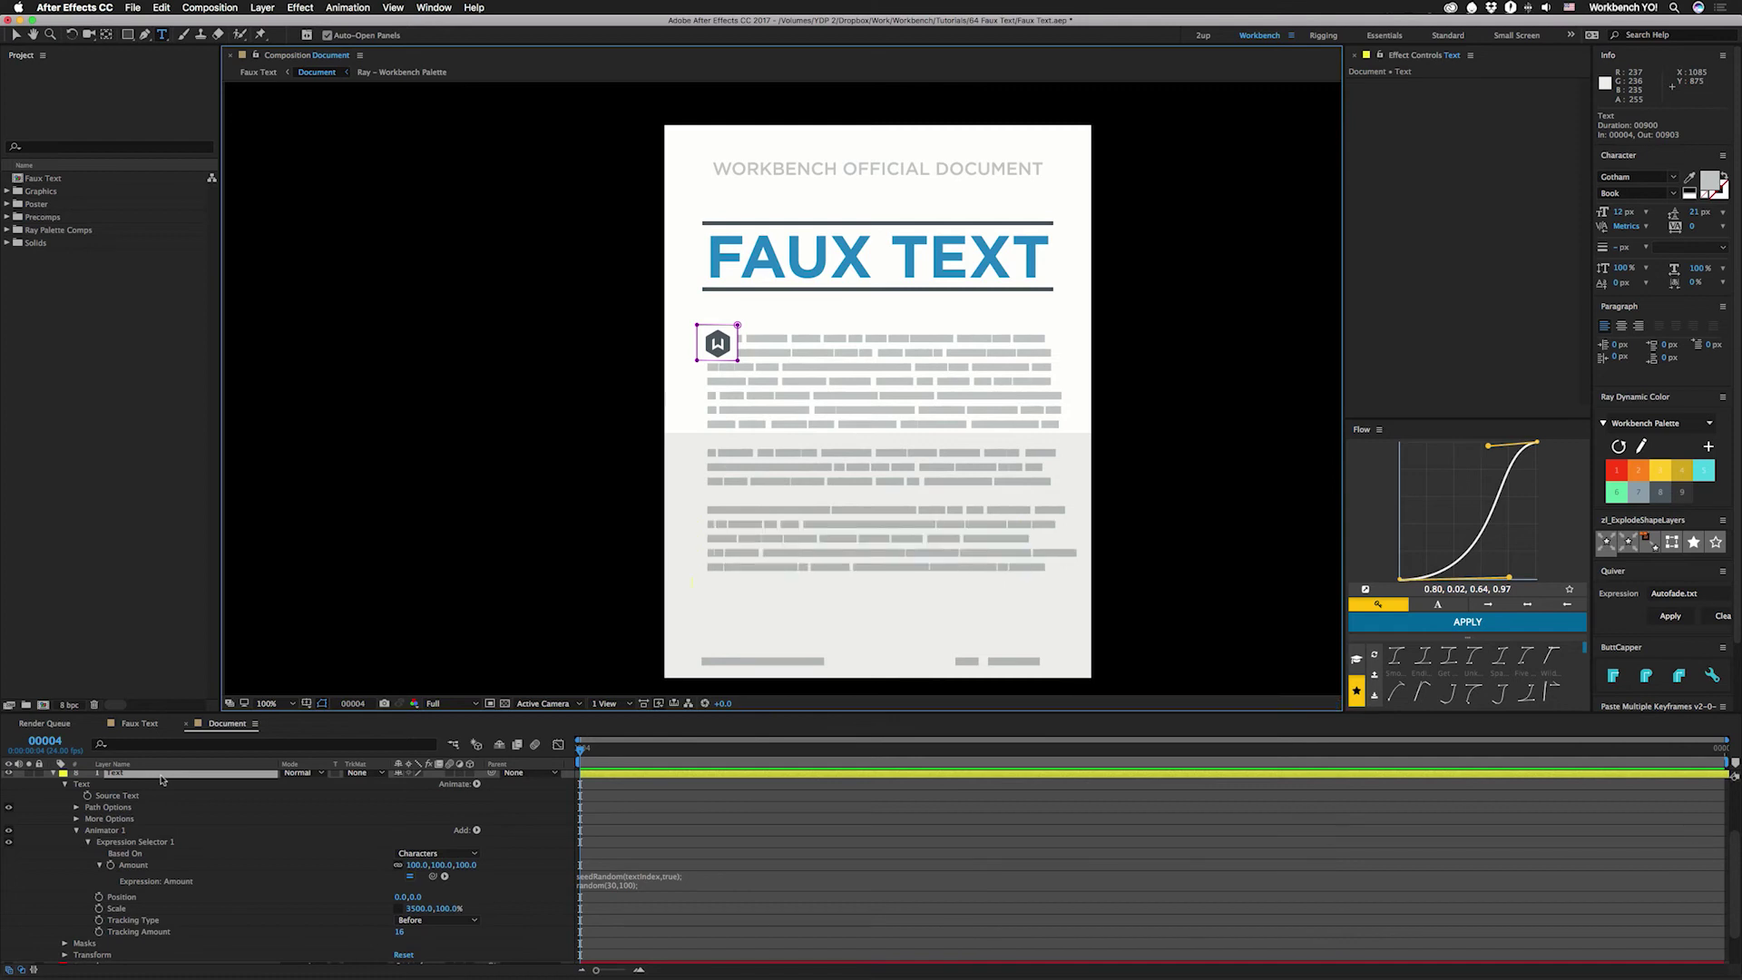
pyautogui.click(135, 795)
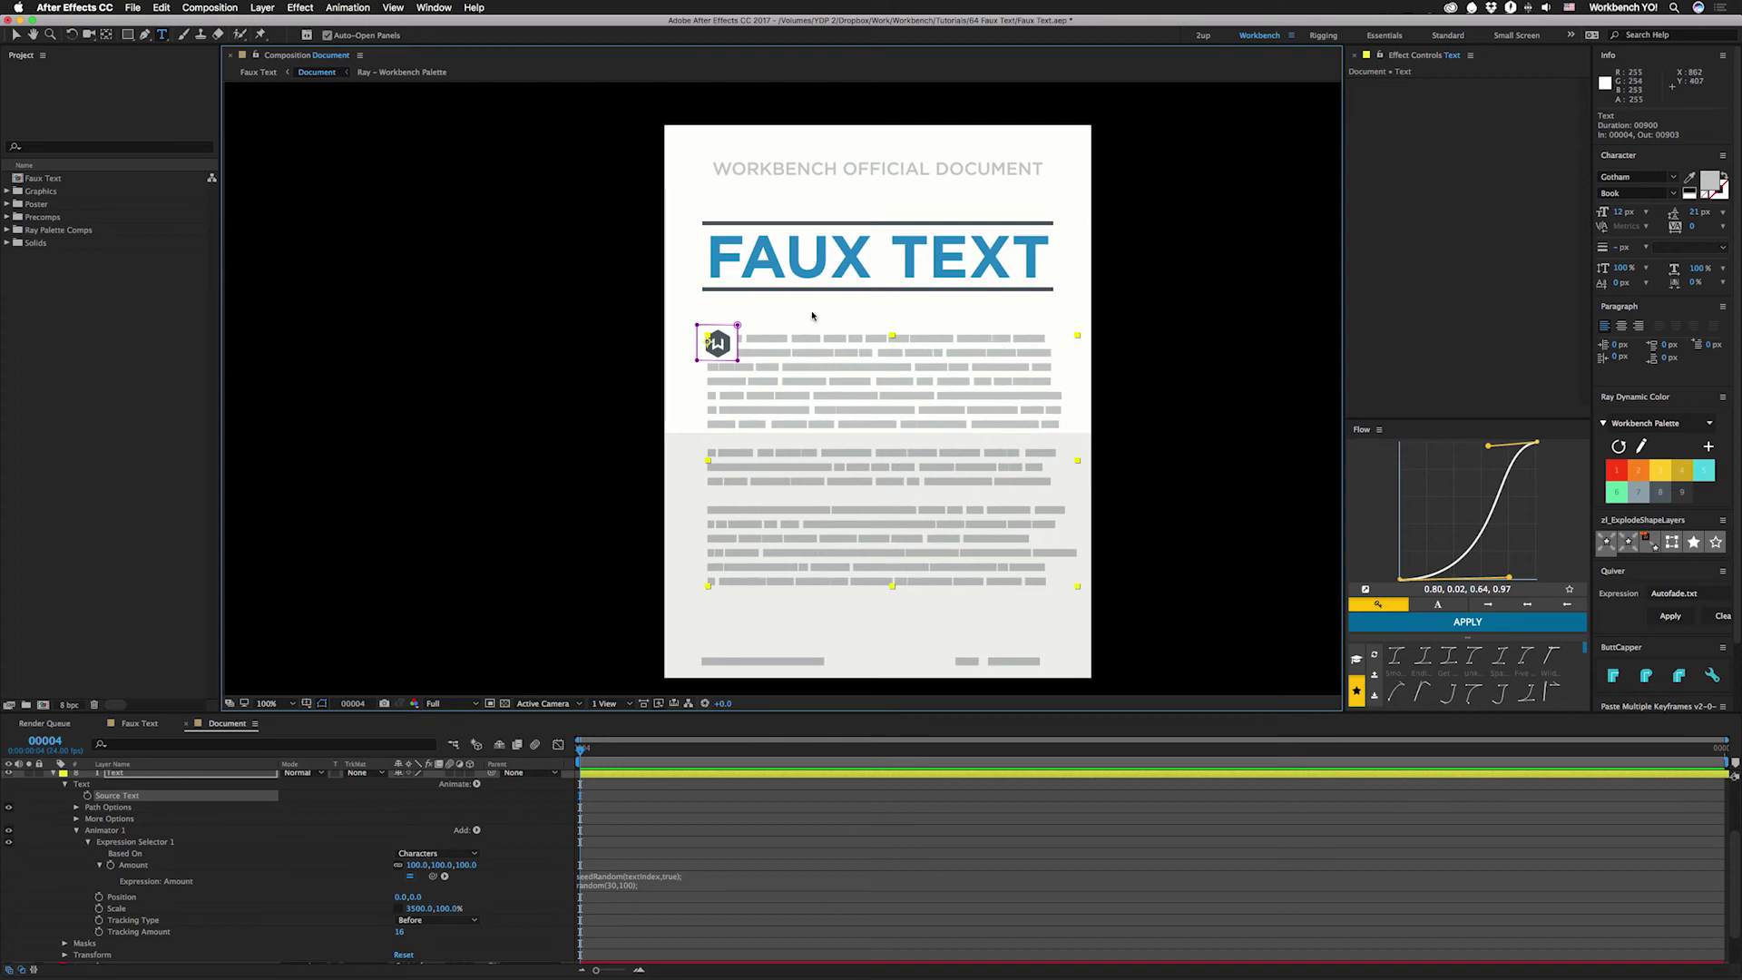
# Step: Create a new HDTV 1080 24 composition named Text
pyautogui.press('super+n')
pyautogui.write('Text')
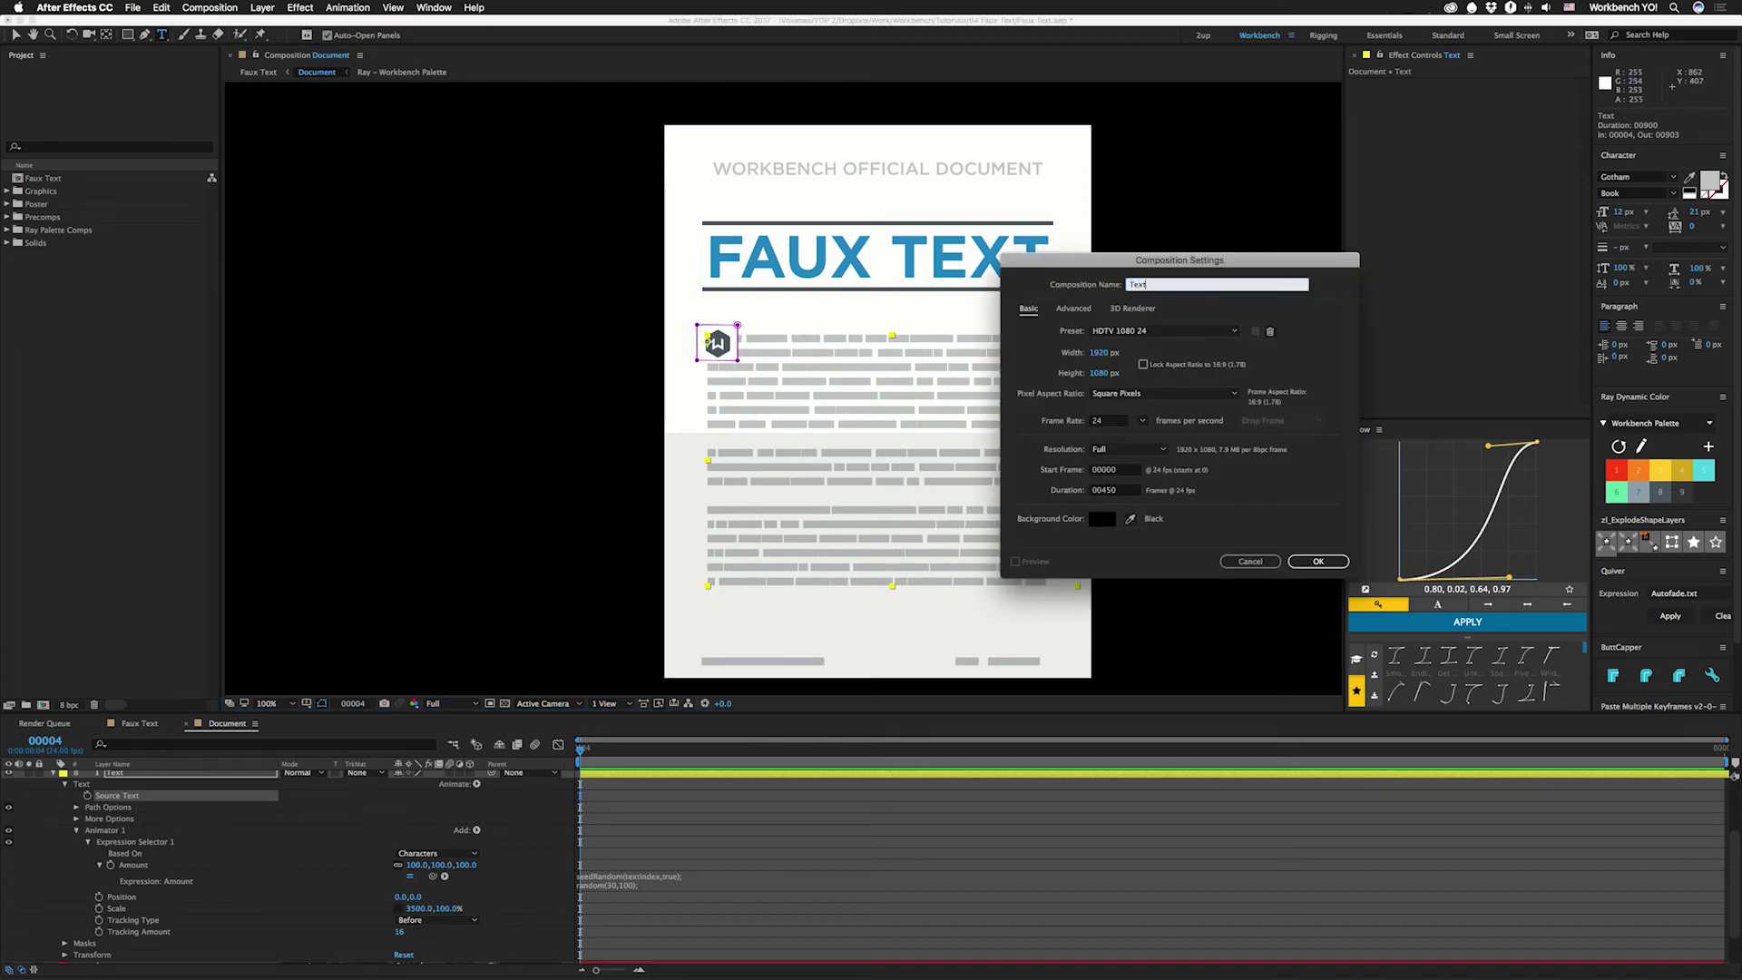
pyautogui.press('Return')
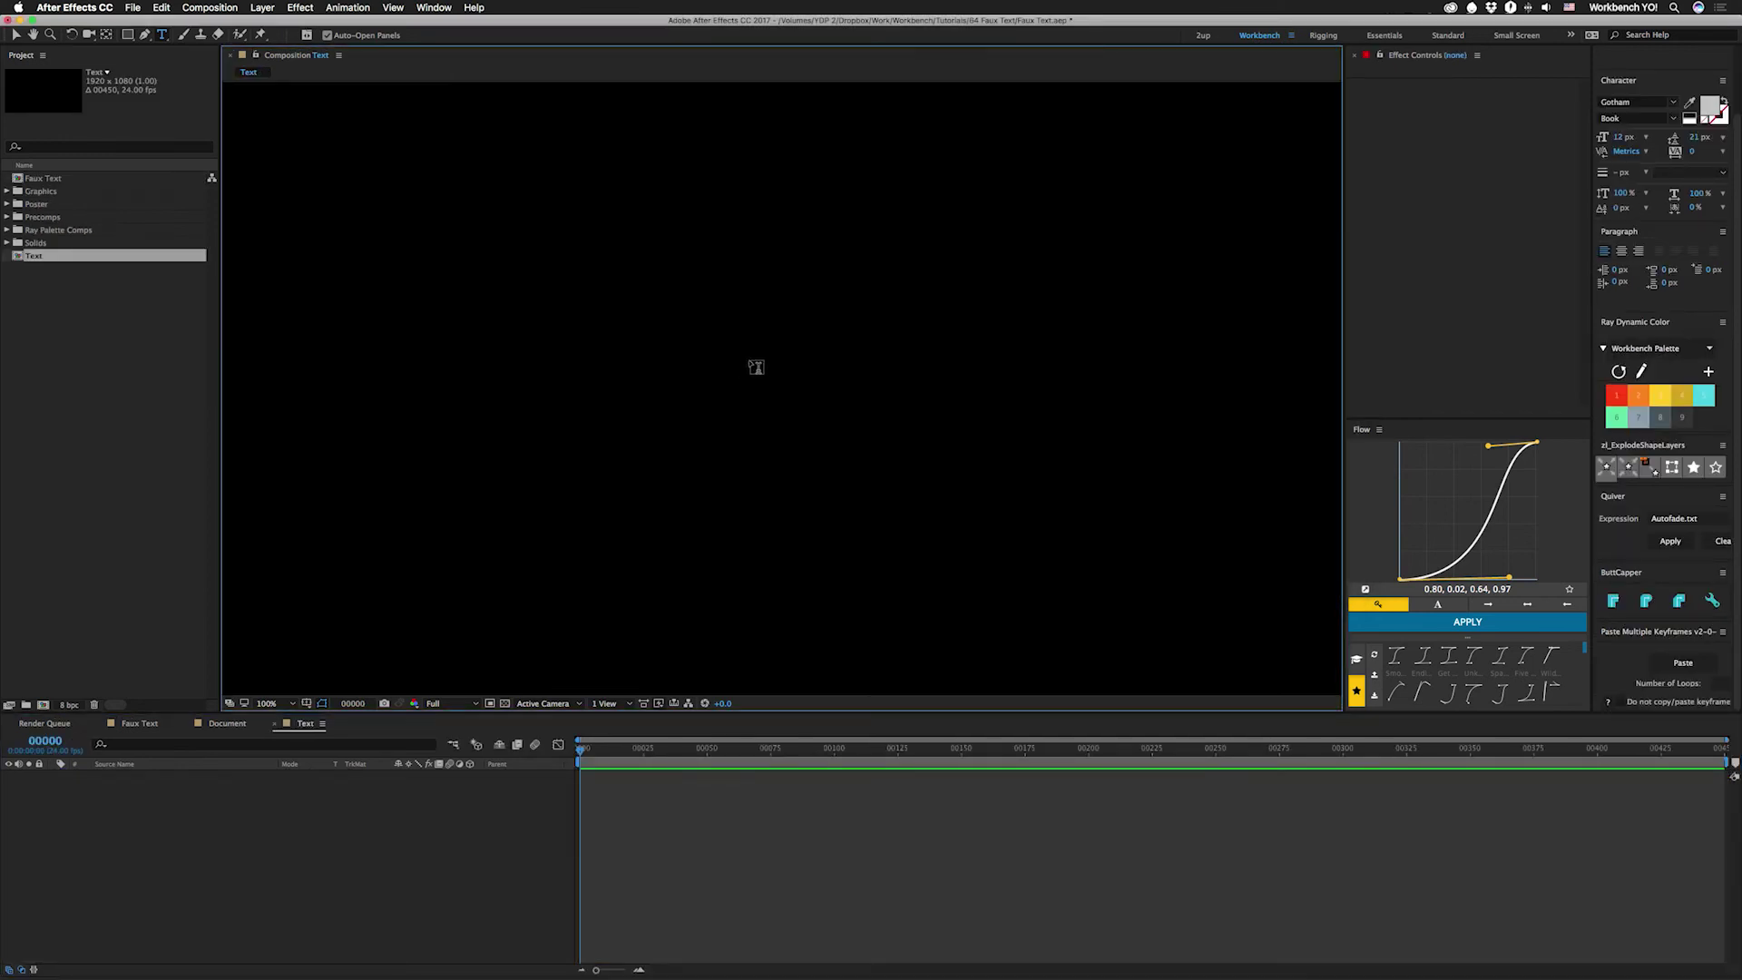
# Step: Add an empty text layer near the middle of the Text composition and select it
pyautogui.click(748, 364)
pyautogui.click(227, 827)
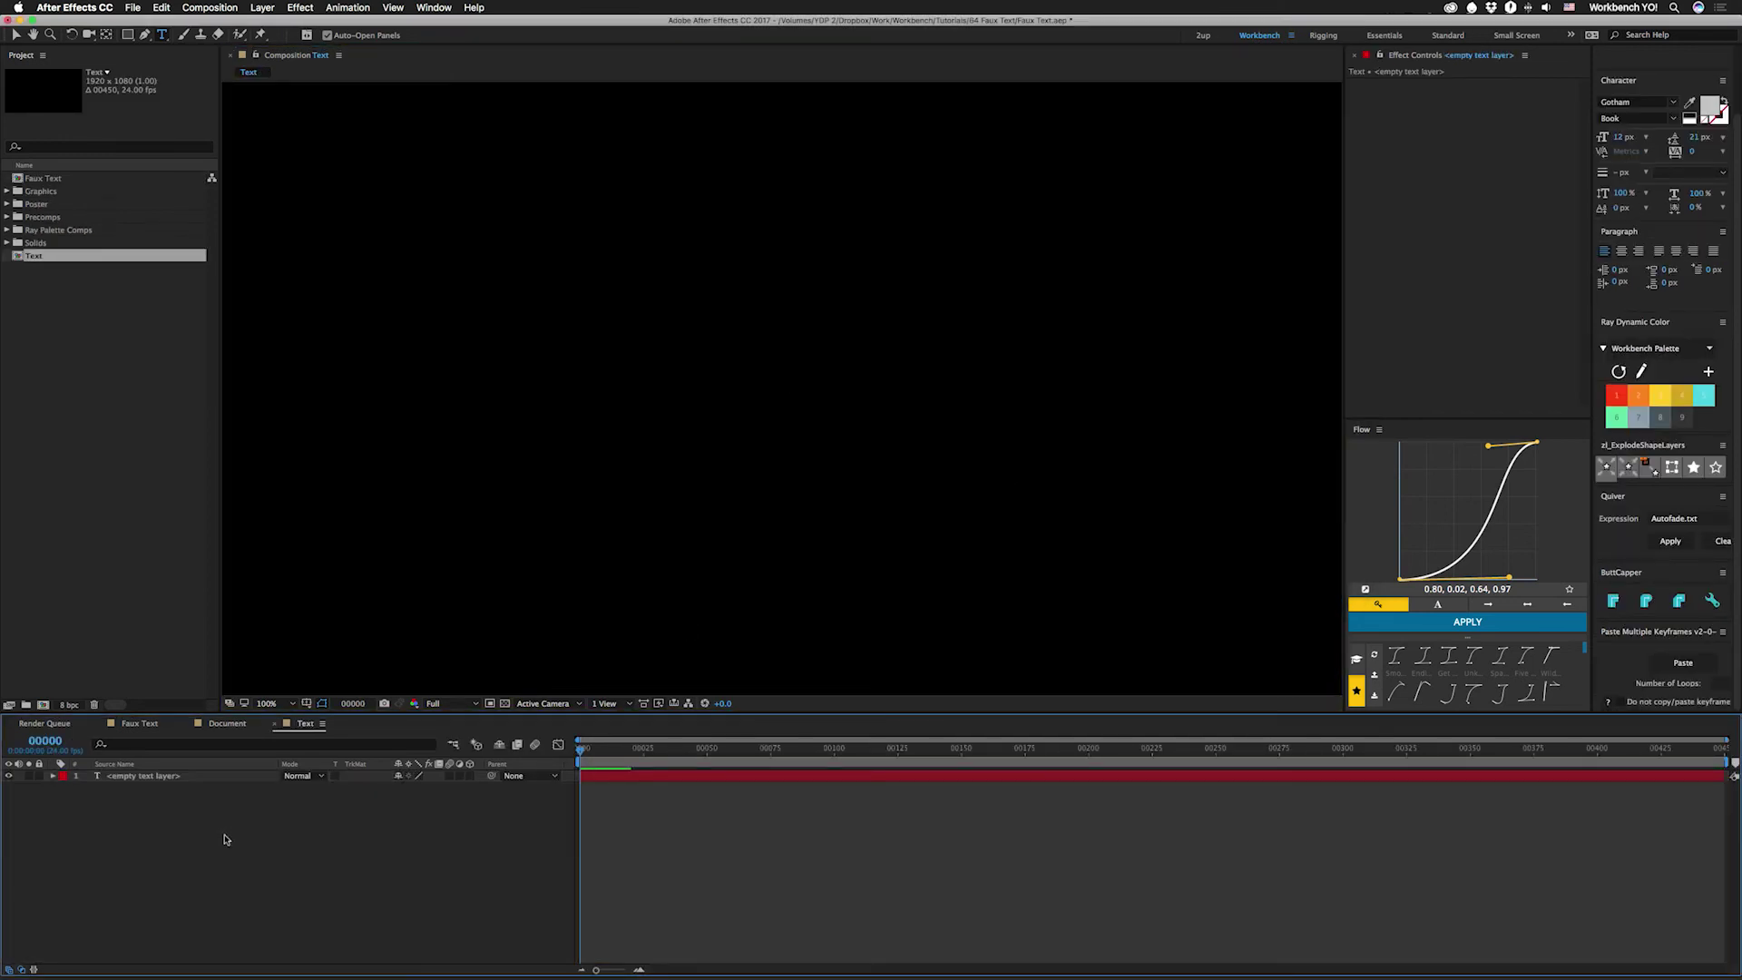
pyautogui.click(136, 780)
pyautogui.press('Return')
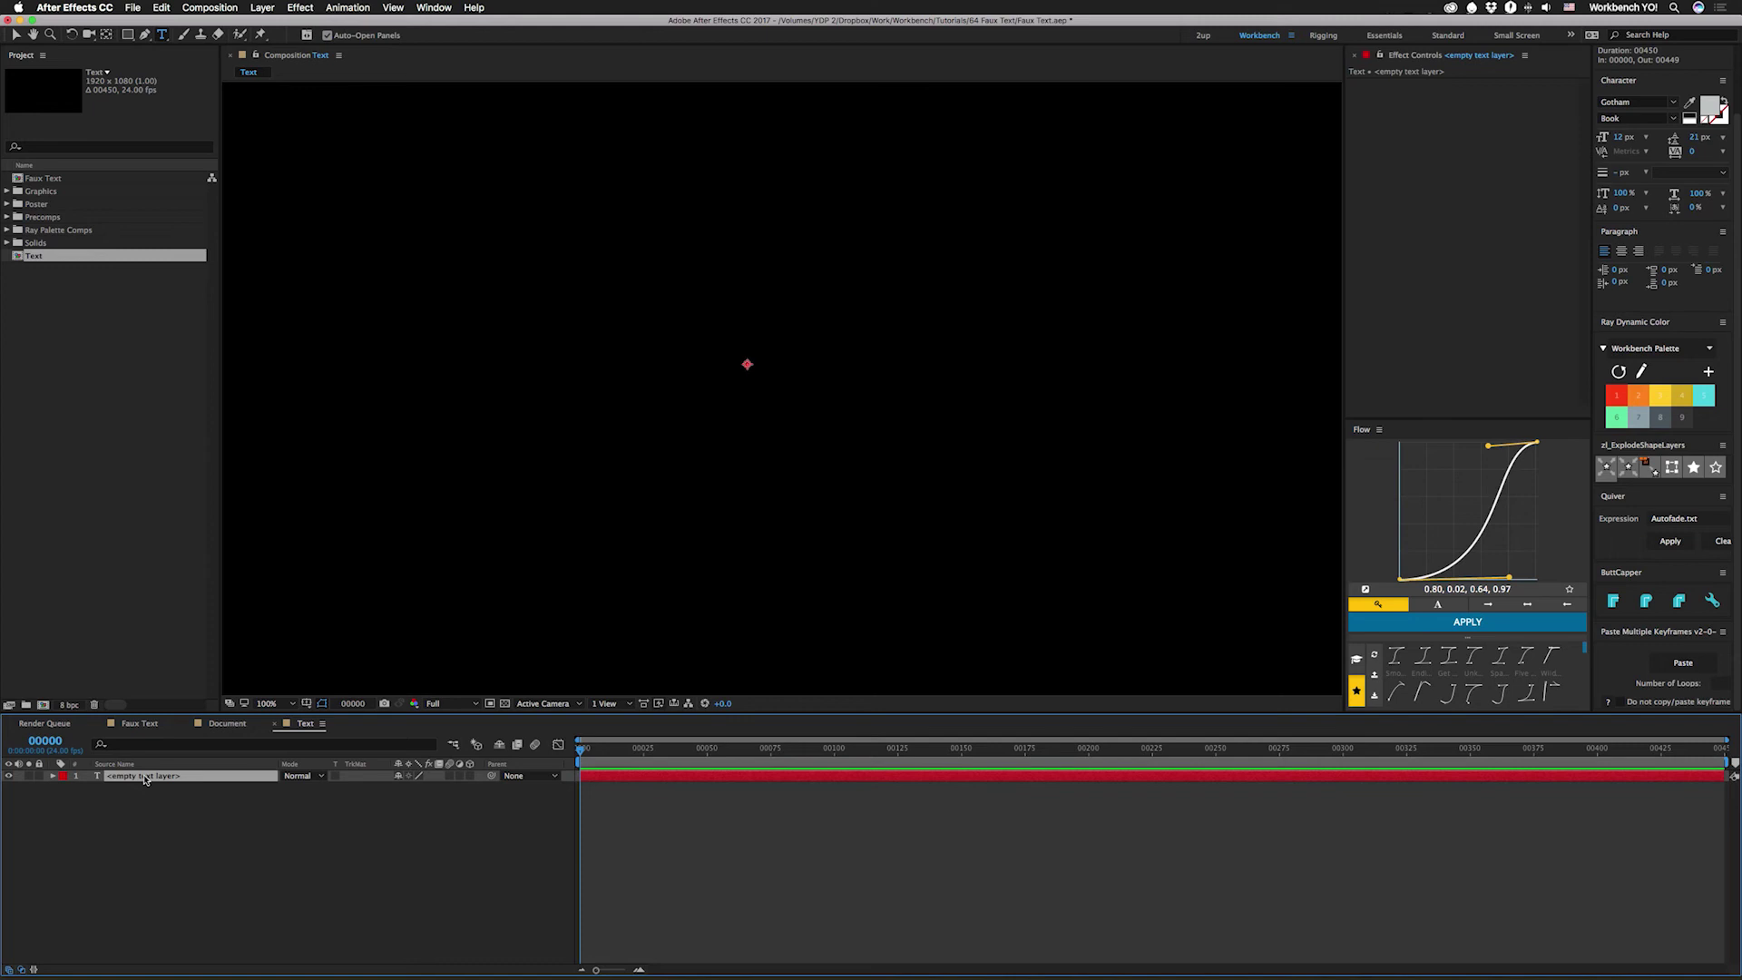
# Step: Apply the Faux Text preset from the Workbench user presets to the empty text layer
pyautogui.press('super+5')
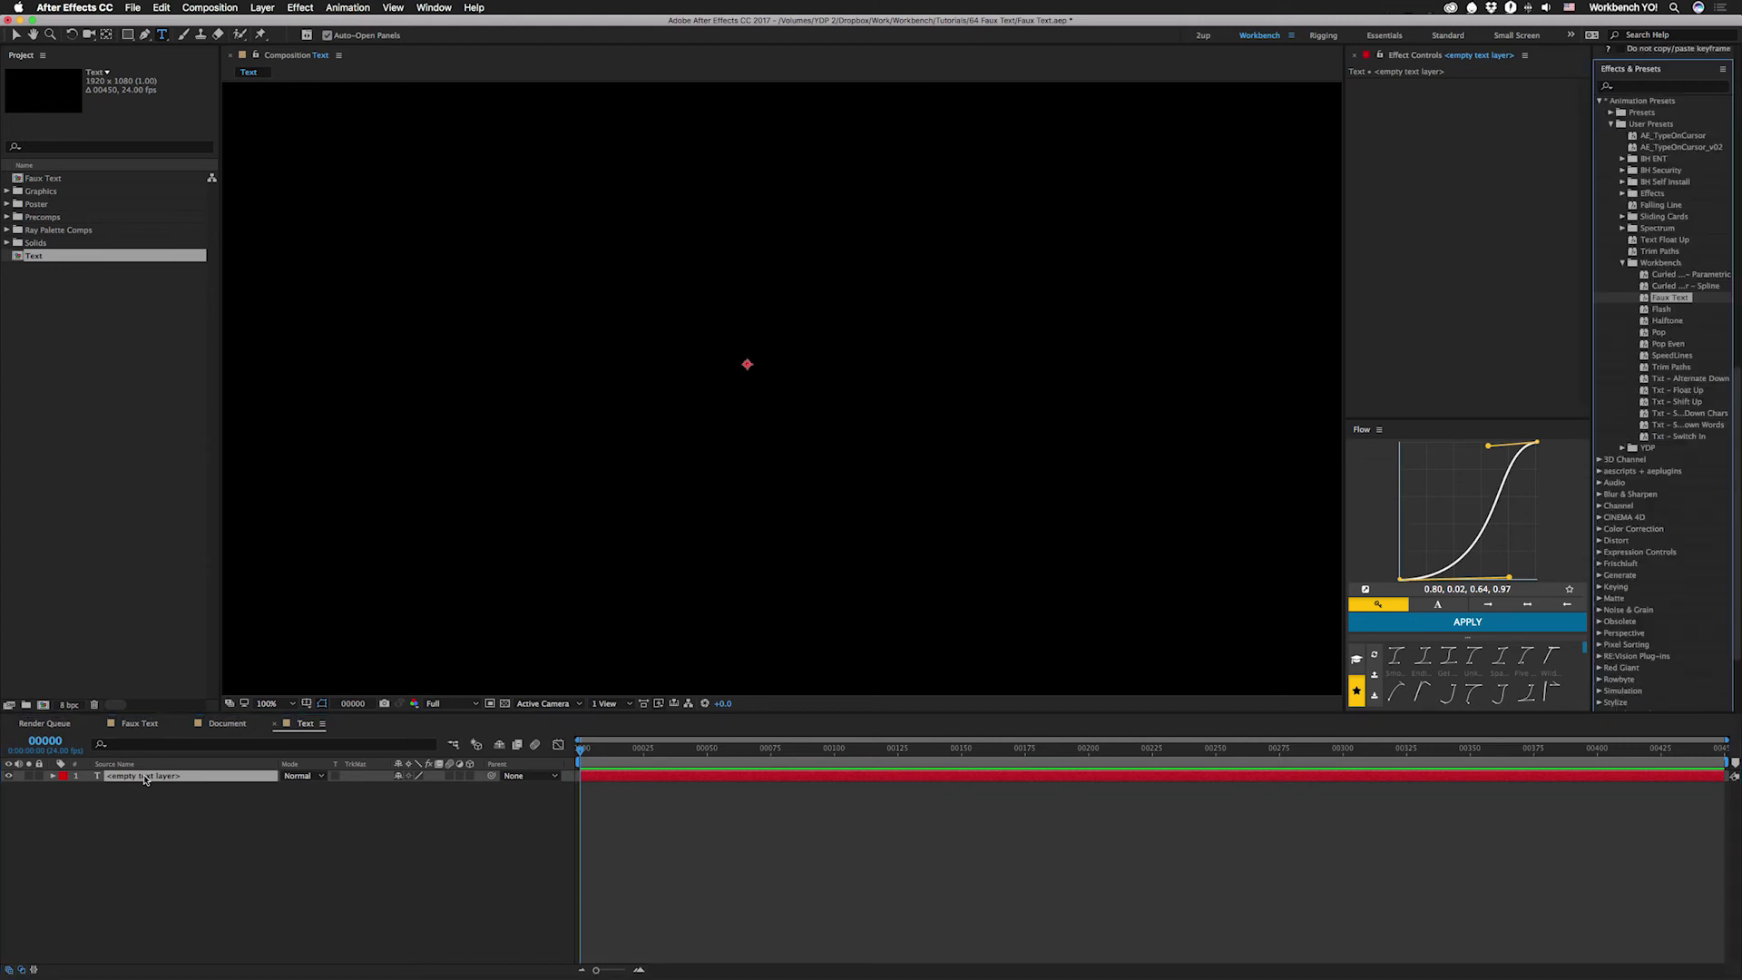
pyautogui.doubleClick(1645, 301)
pyautogui.press('v')
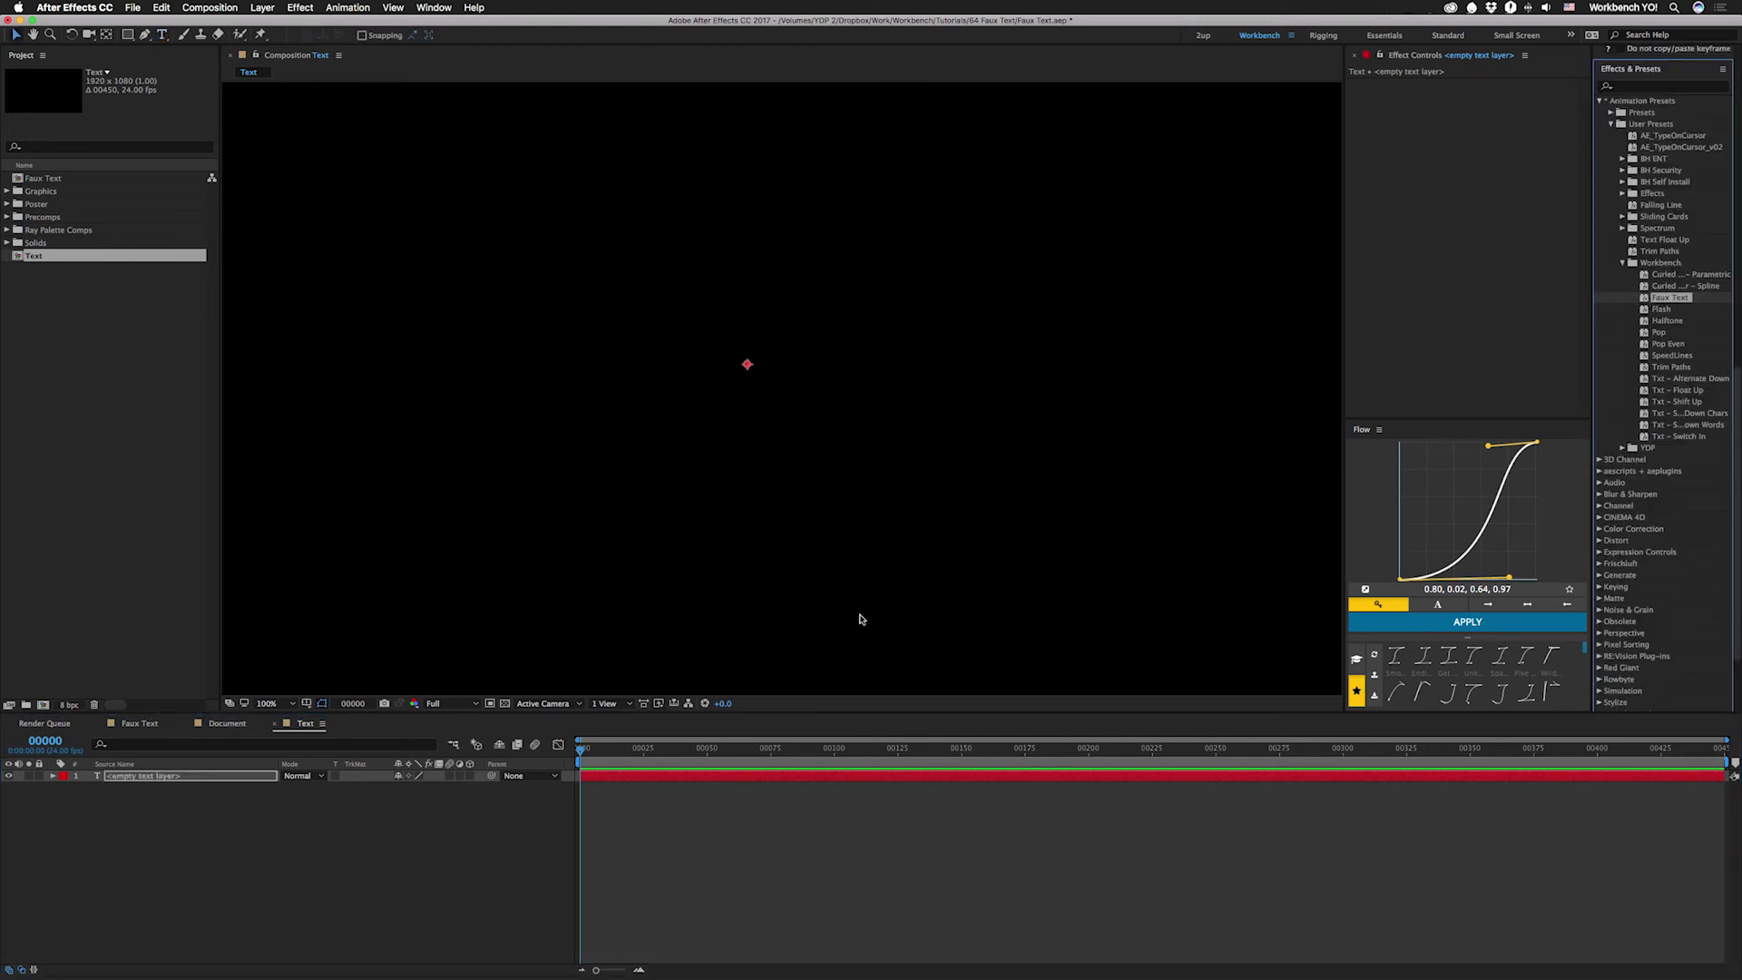
pyautogui.press('super+5')
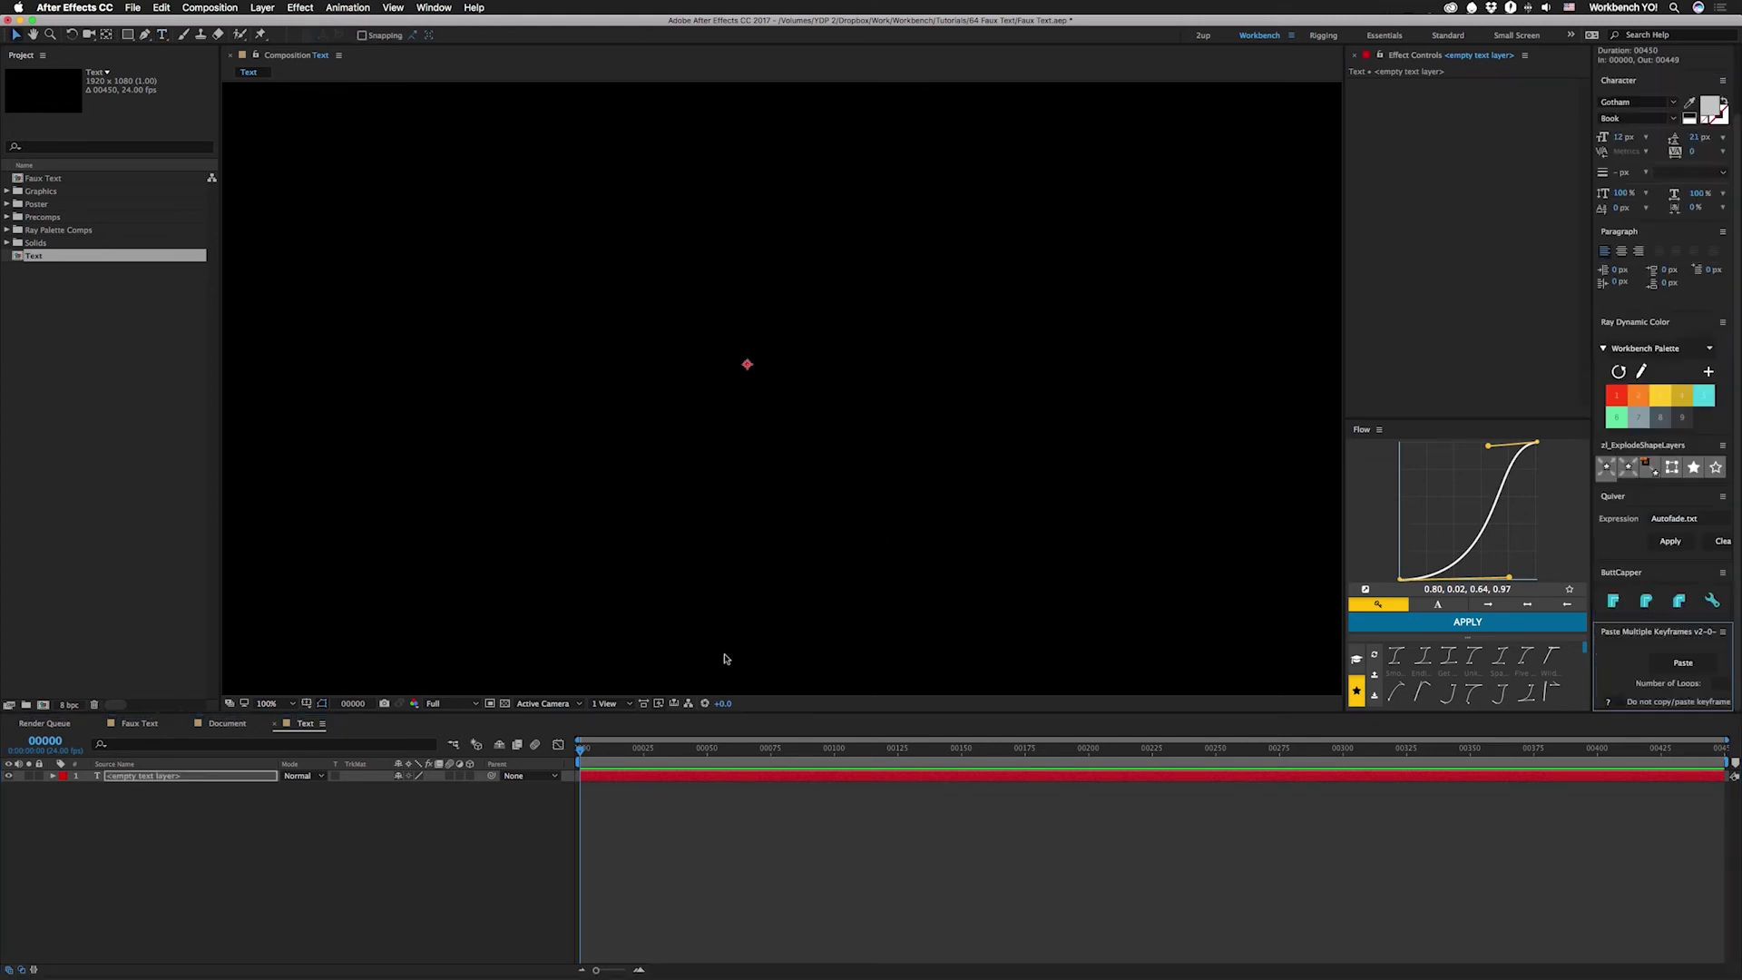
# Step: Fill the empty text layer with three progressively shorter lines of vertical-bar characters, broken into word-like groups
pyautogui.doubleClick(200, 778)
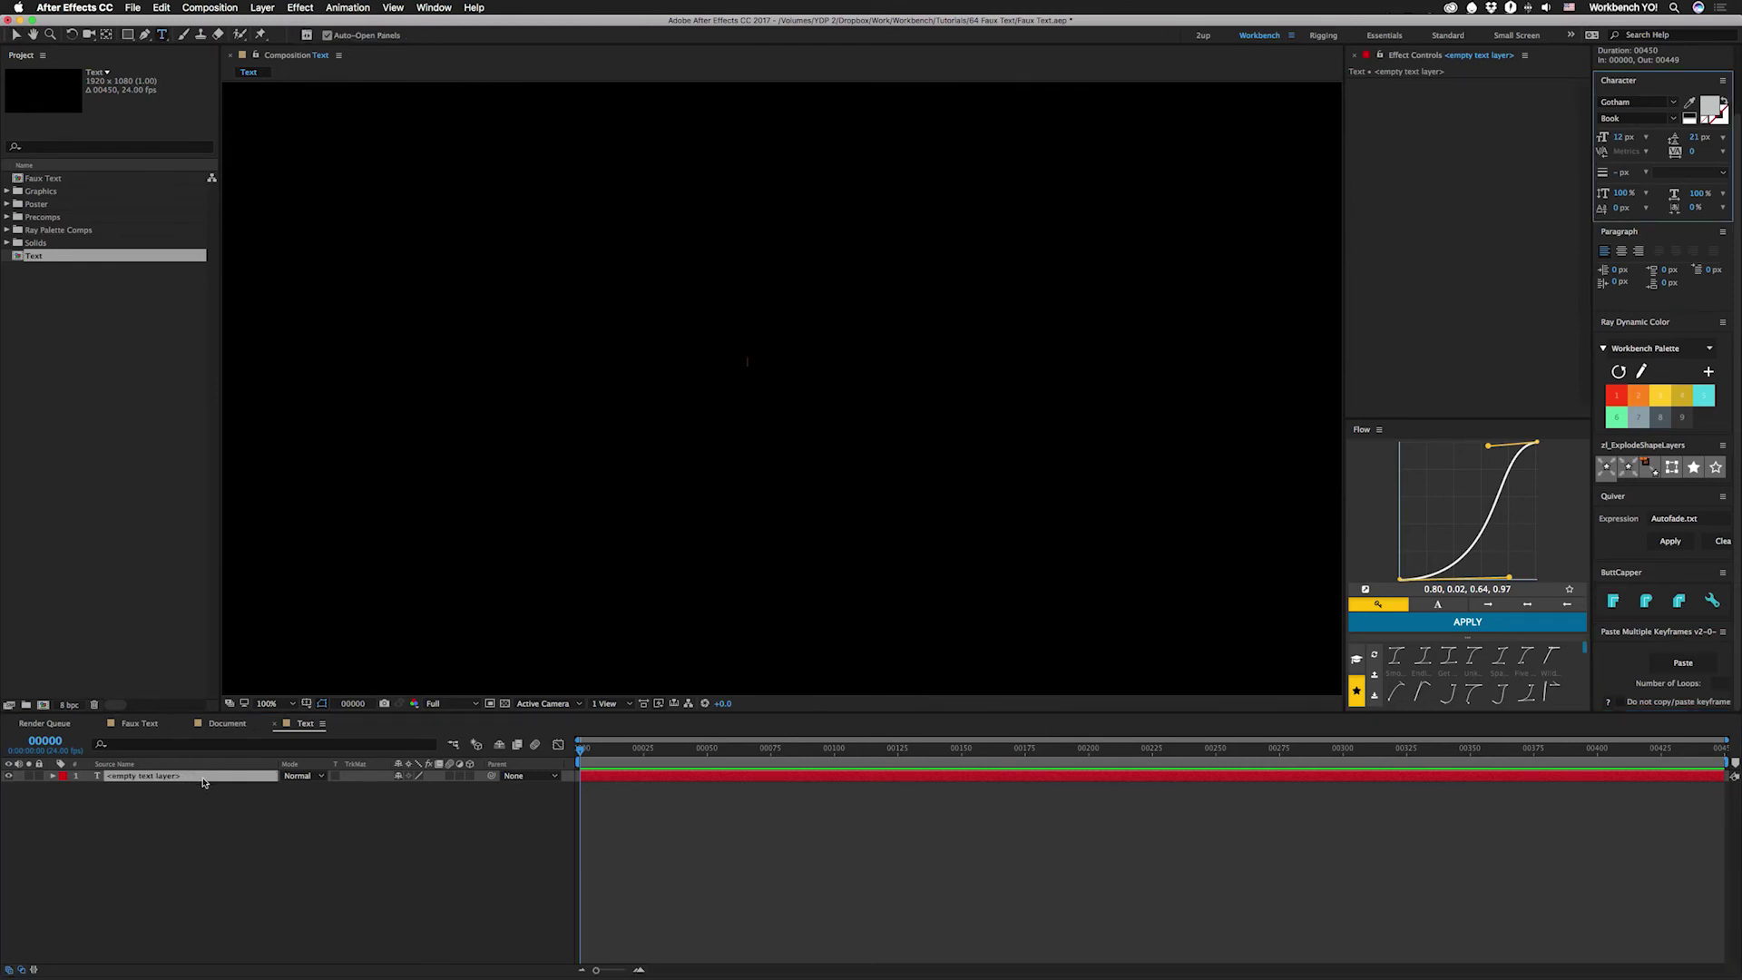
pyautogui.write('|||')
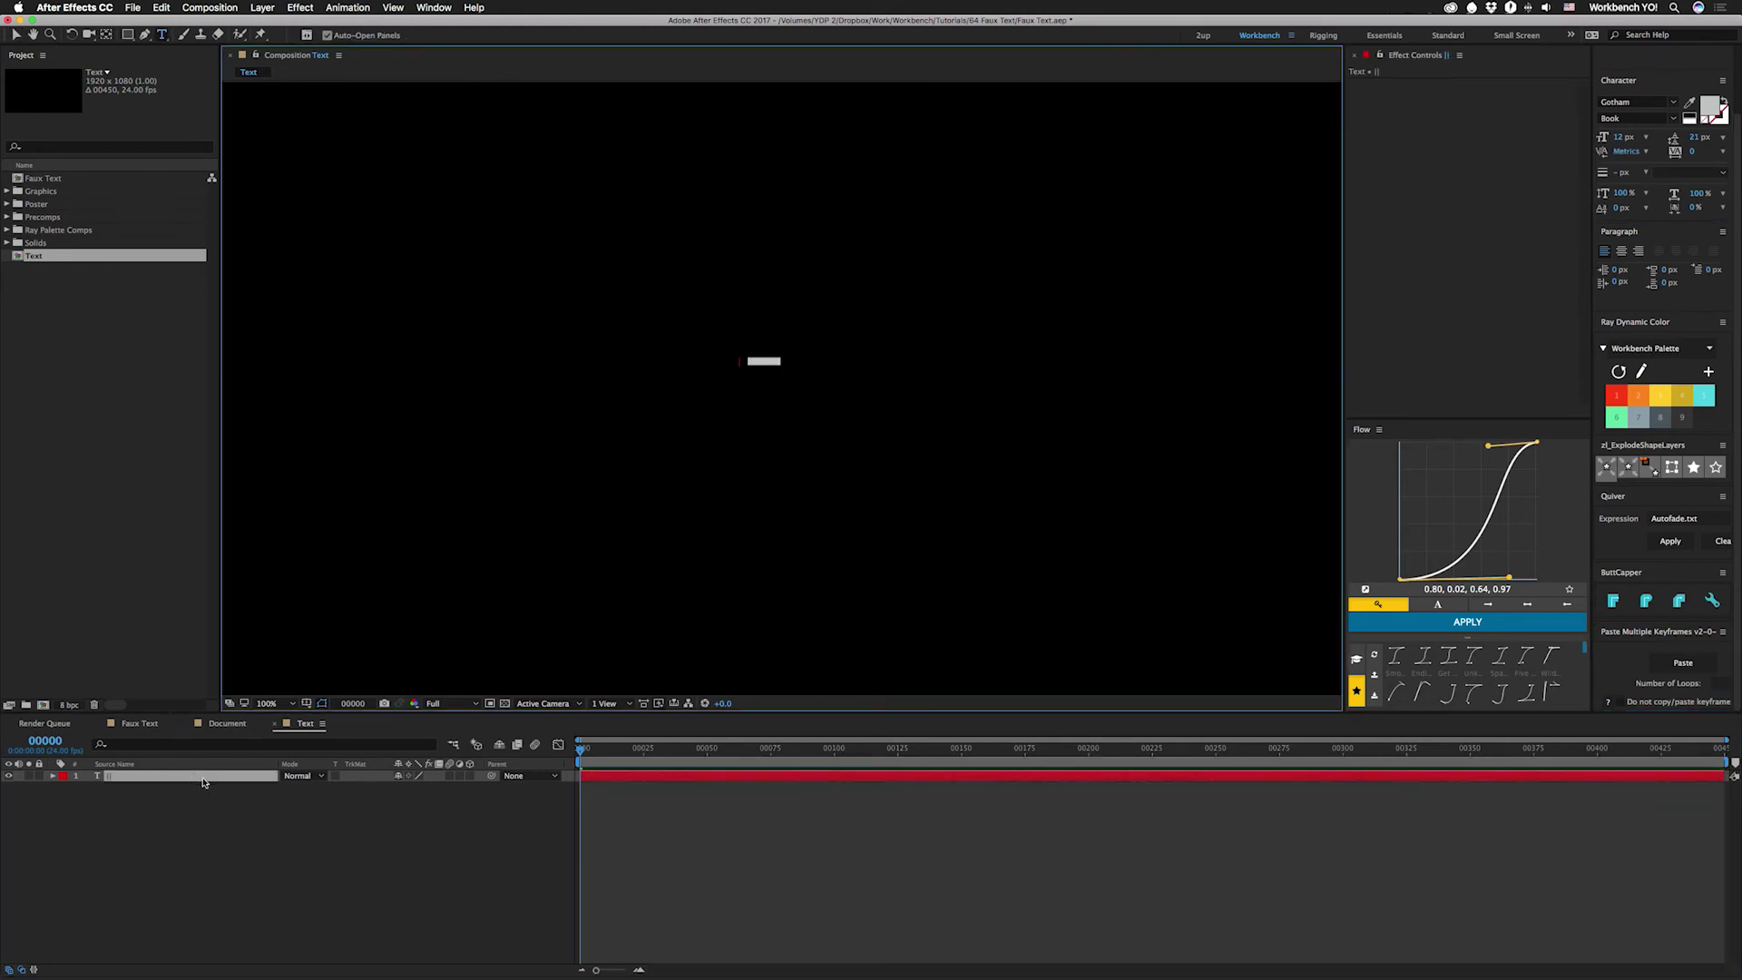
pyautogui.write('|||||||||||||||||||')
pyautogui.press('Return')
pyautogui.write('||||||||||||')
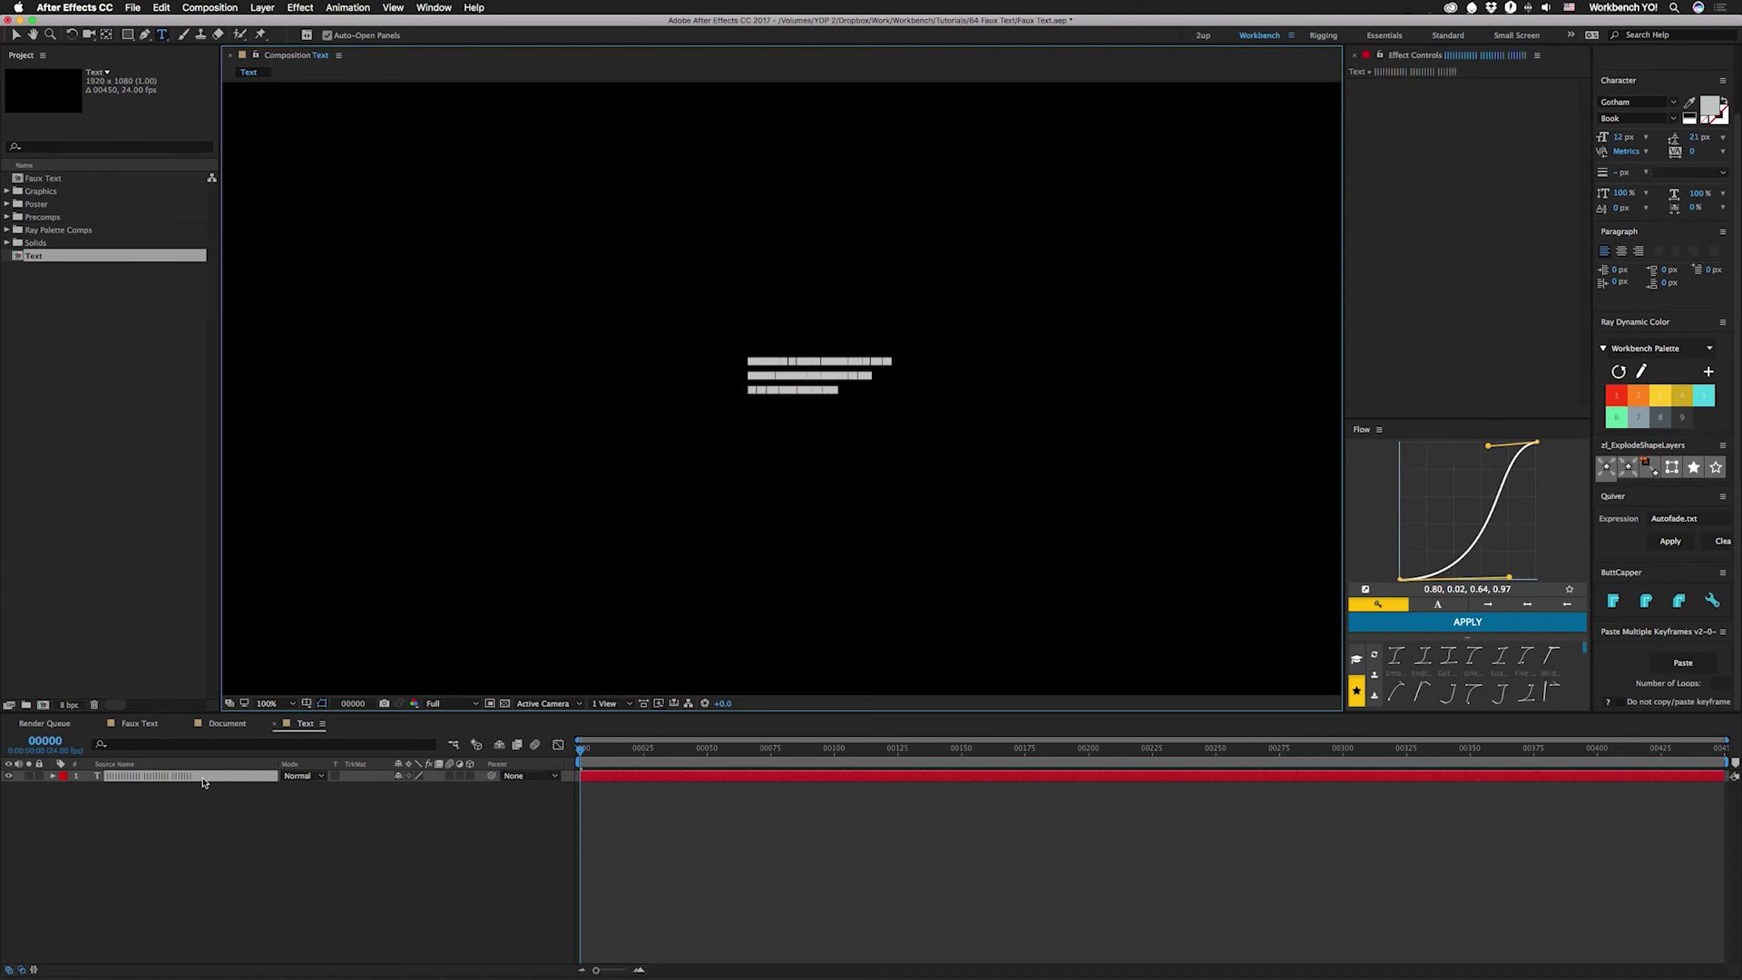
pyautogui.click(202, 784)
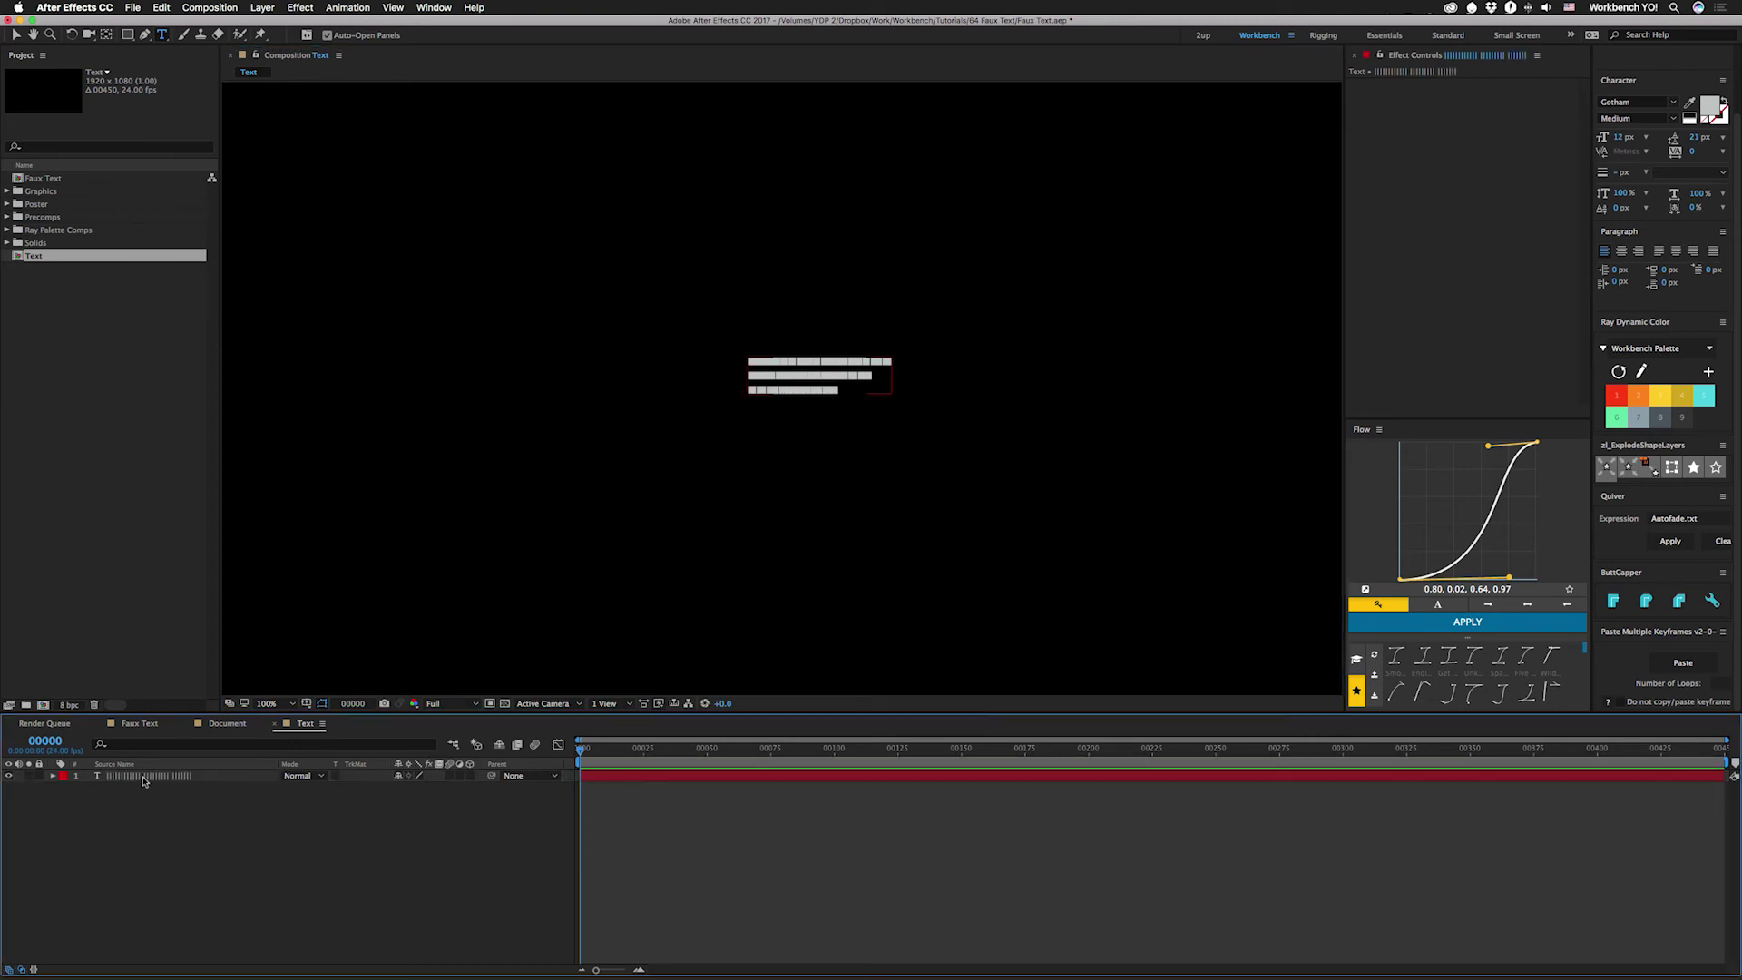
# Step: Change the font of the faux text layer to Helvetica
pyautogui.click(144, 779)
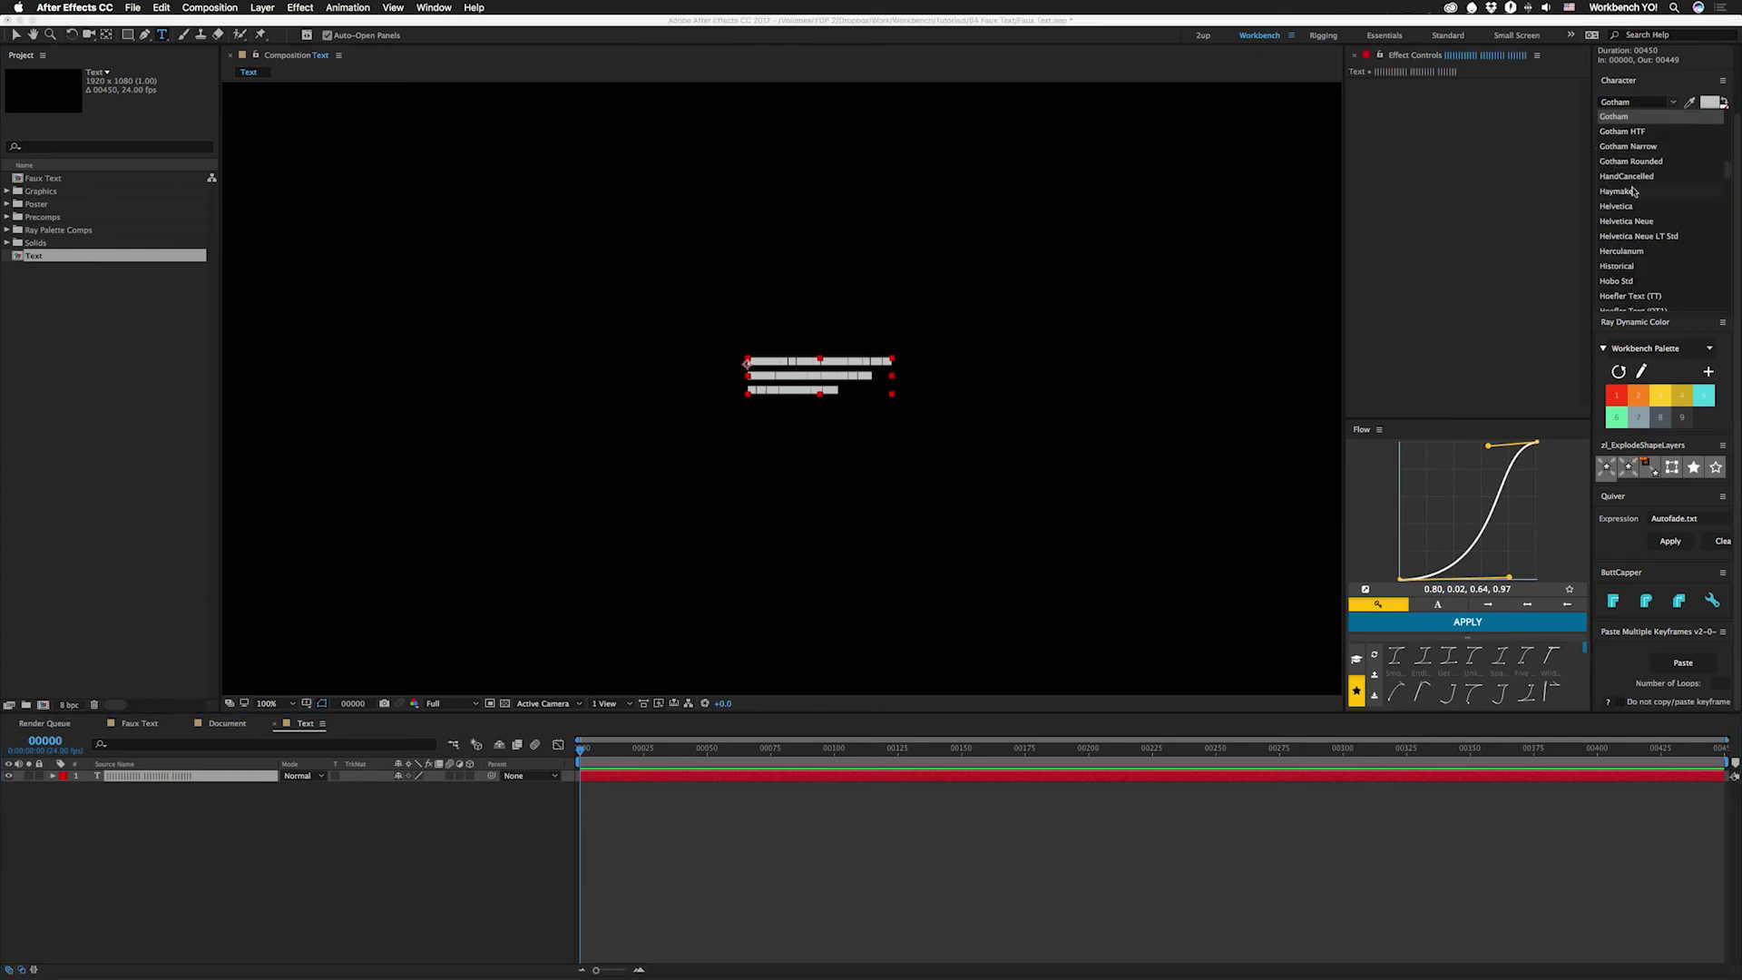
pyautogui.click(1619, 207)
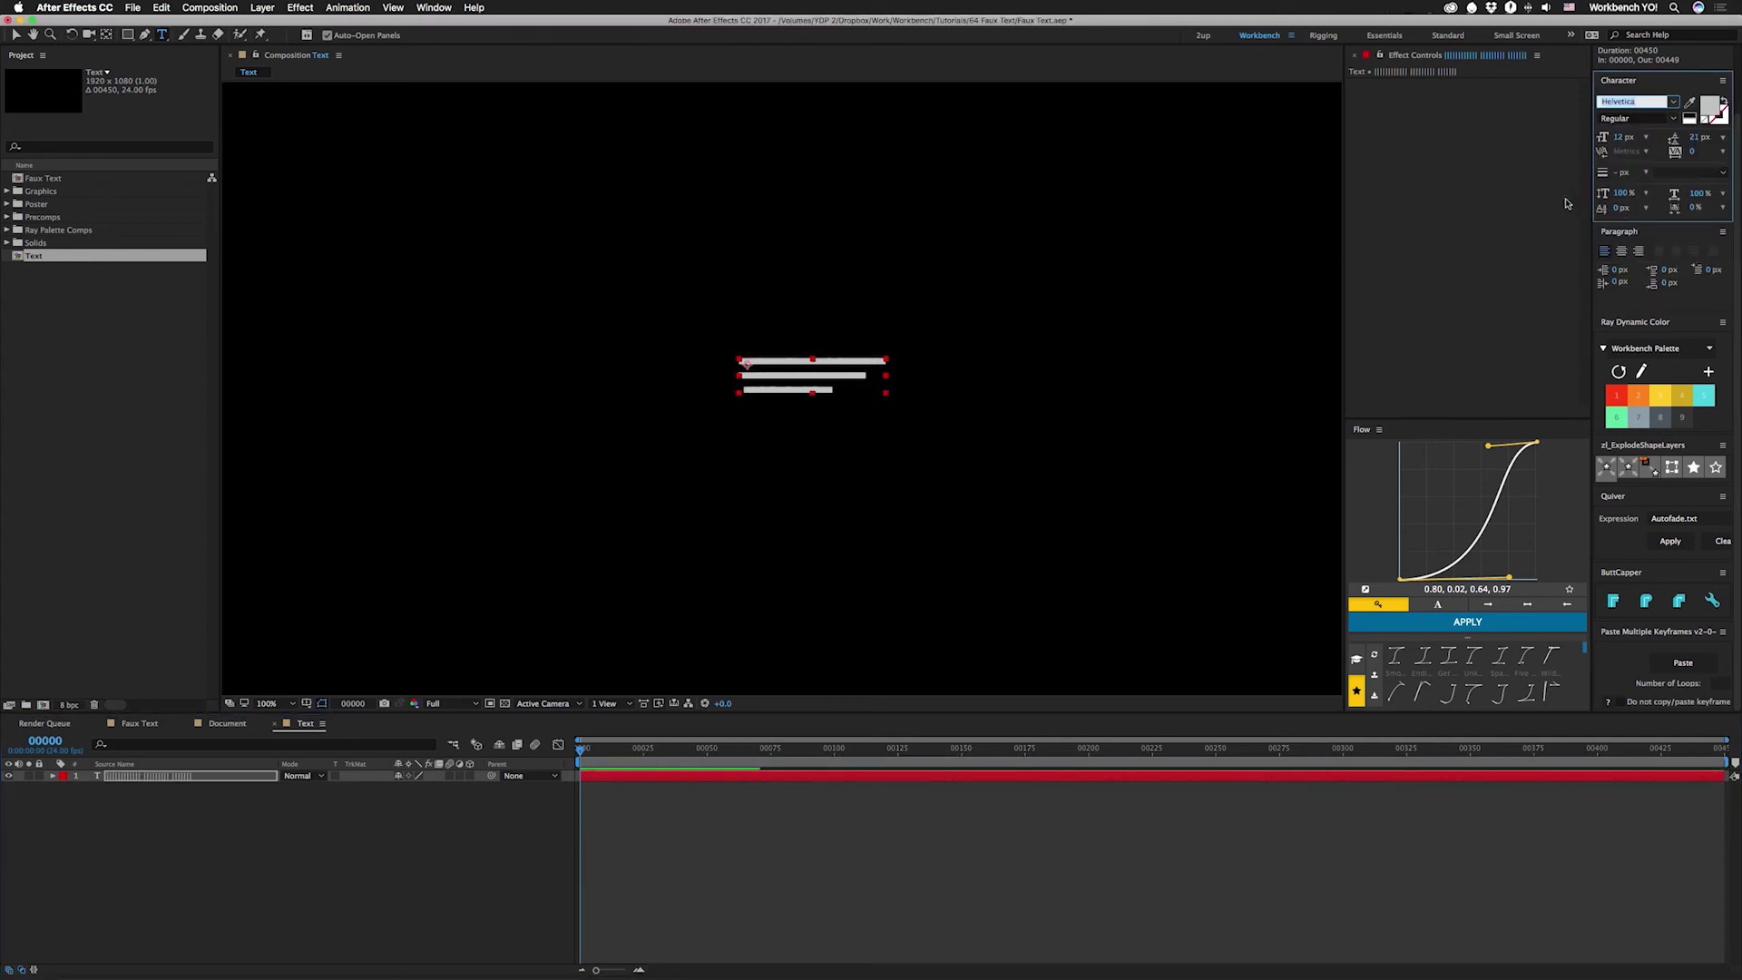
# Step: Reveal the text layer's modified properties and enlarge the text to an 87 px font size with 128 px leading
pyautogui.click(139, 782)
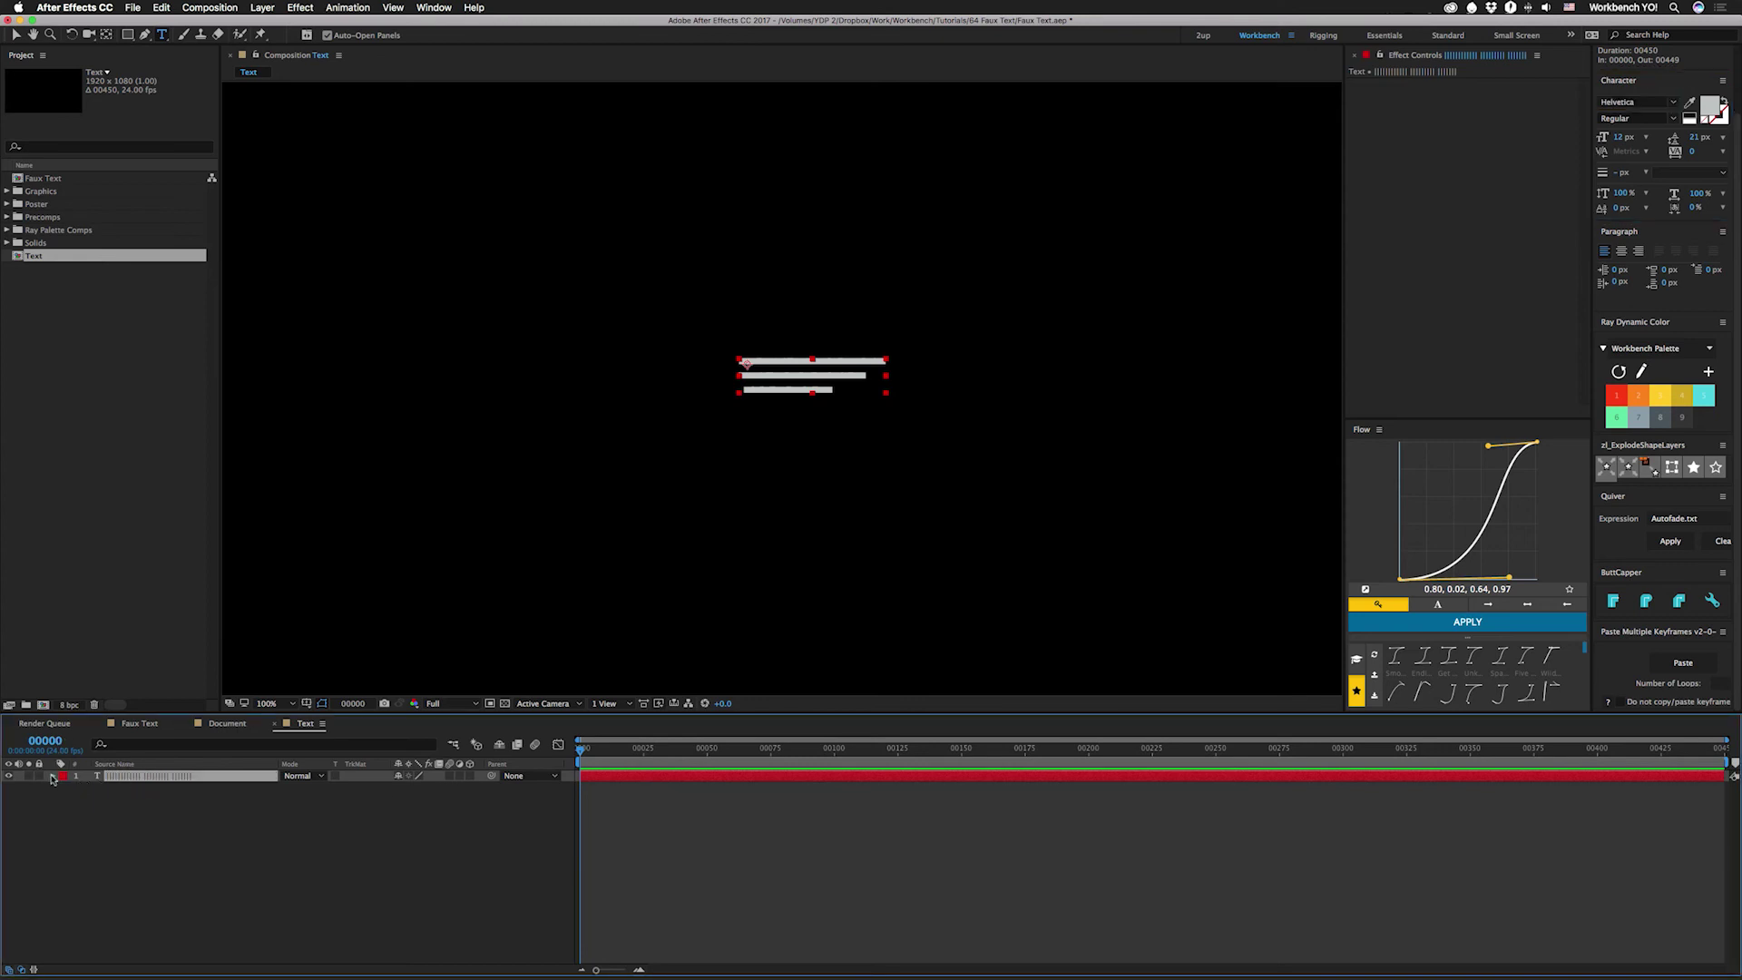
pyautogui.press('u')
pyautogui.press('u')
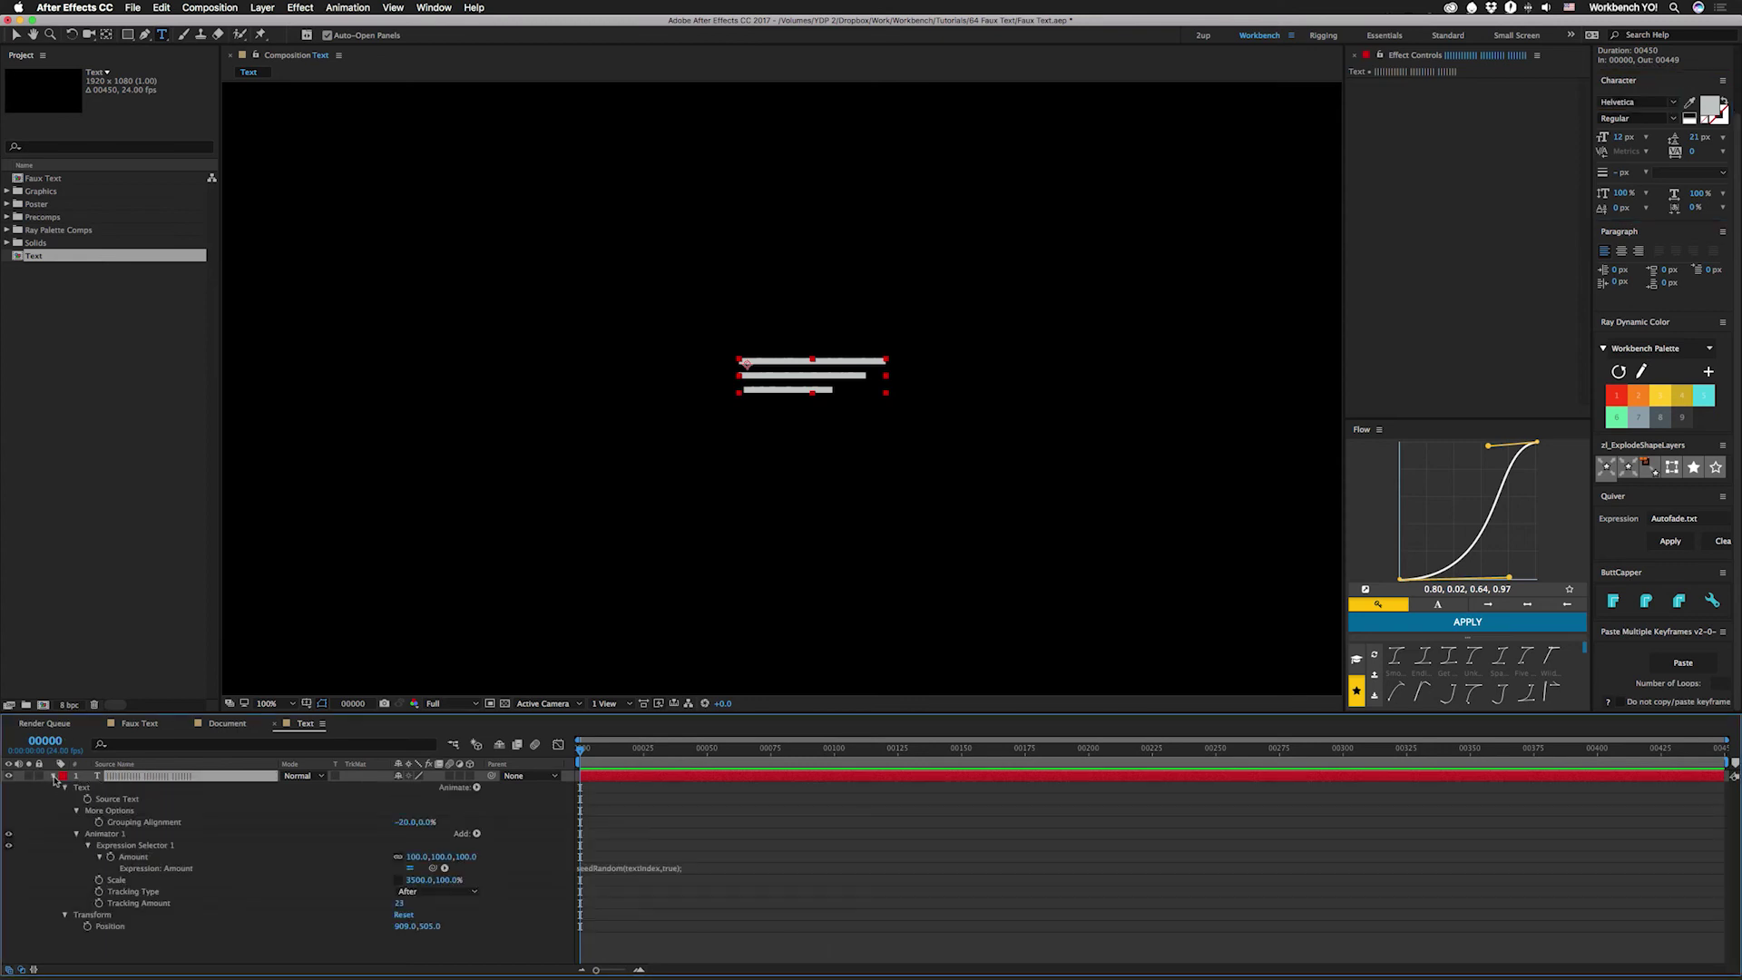
pyautogui.click(143, 822)
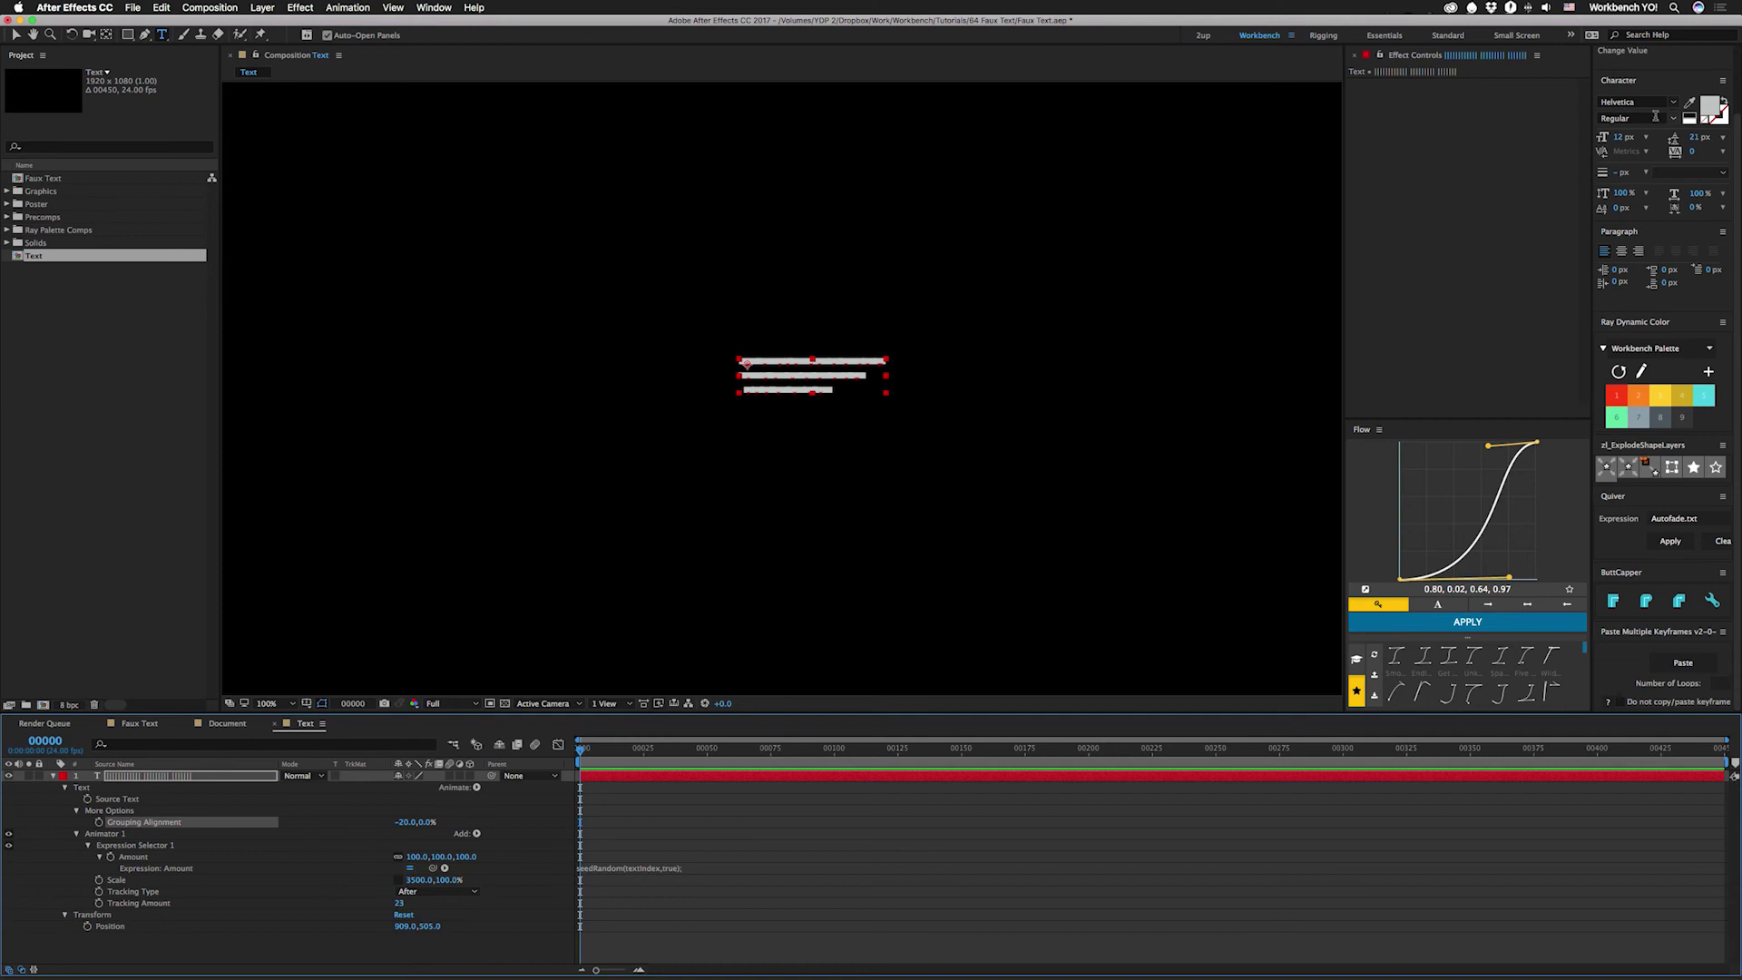
pyautogui.moveTo(1621, 140); pyautogui.dragTo(1688, 141)
# Step: Make the text's horizontal Grouping Alignment more negative until the starts of the three lines align
pyautogui.click(408, 822)
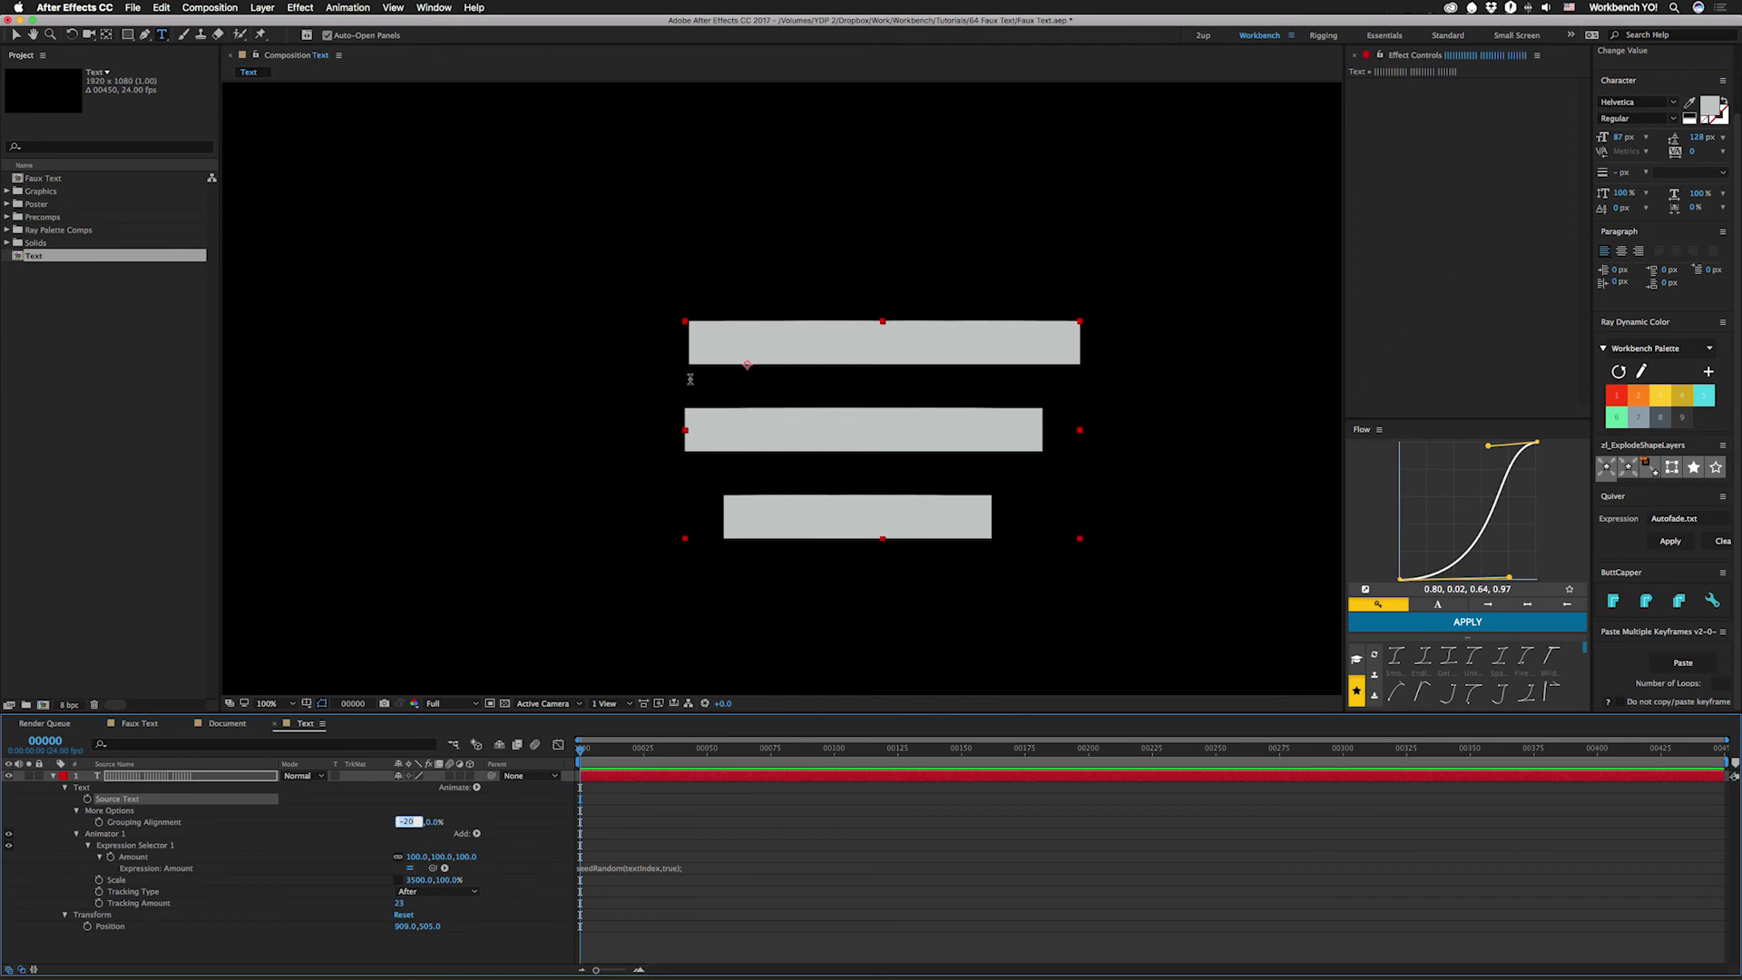
pyautogui.click(436, 820)
pyautogui.click(406, 823)
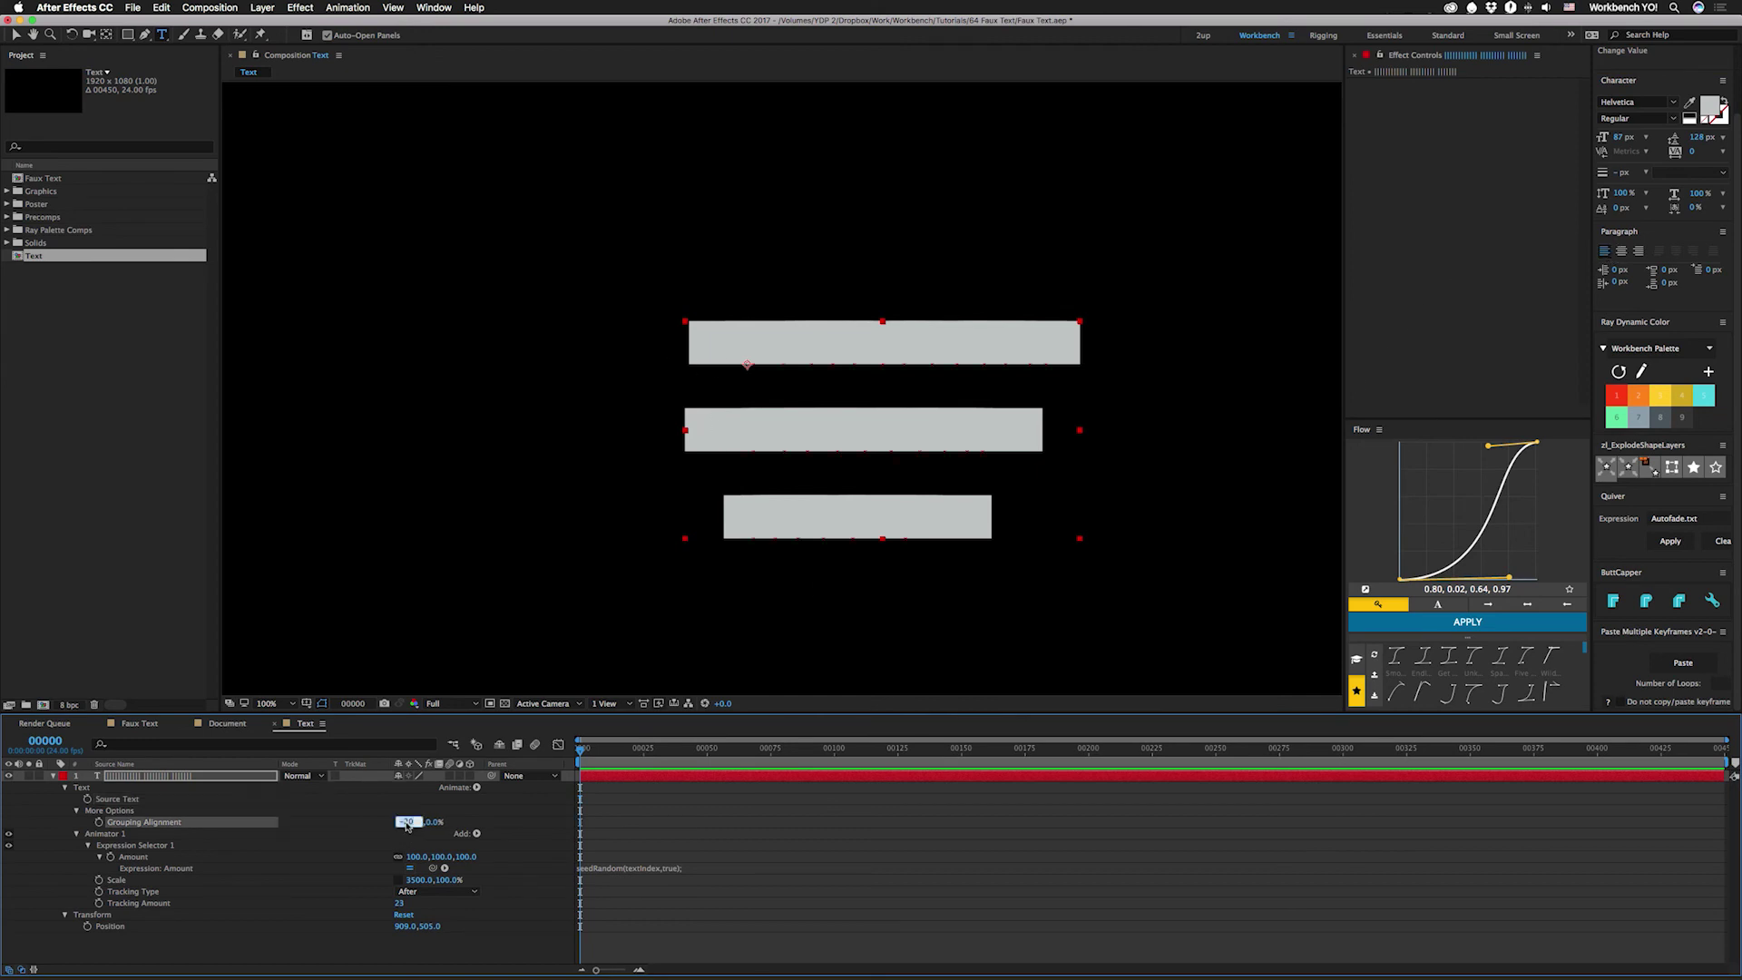
pyautogui.hotkey('shift', 'Down')
pyautogui.hotkey('shift', 'Up')
pyautogui.hotkey('shift', 'Down')
pyautogui.hotkey('shift', 'Down')
pyautogui.hotkey('shift', 'Down')
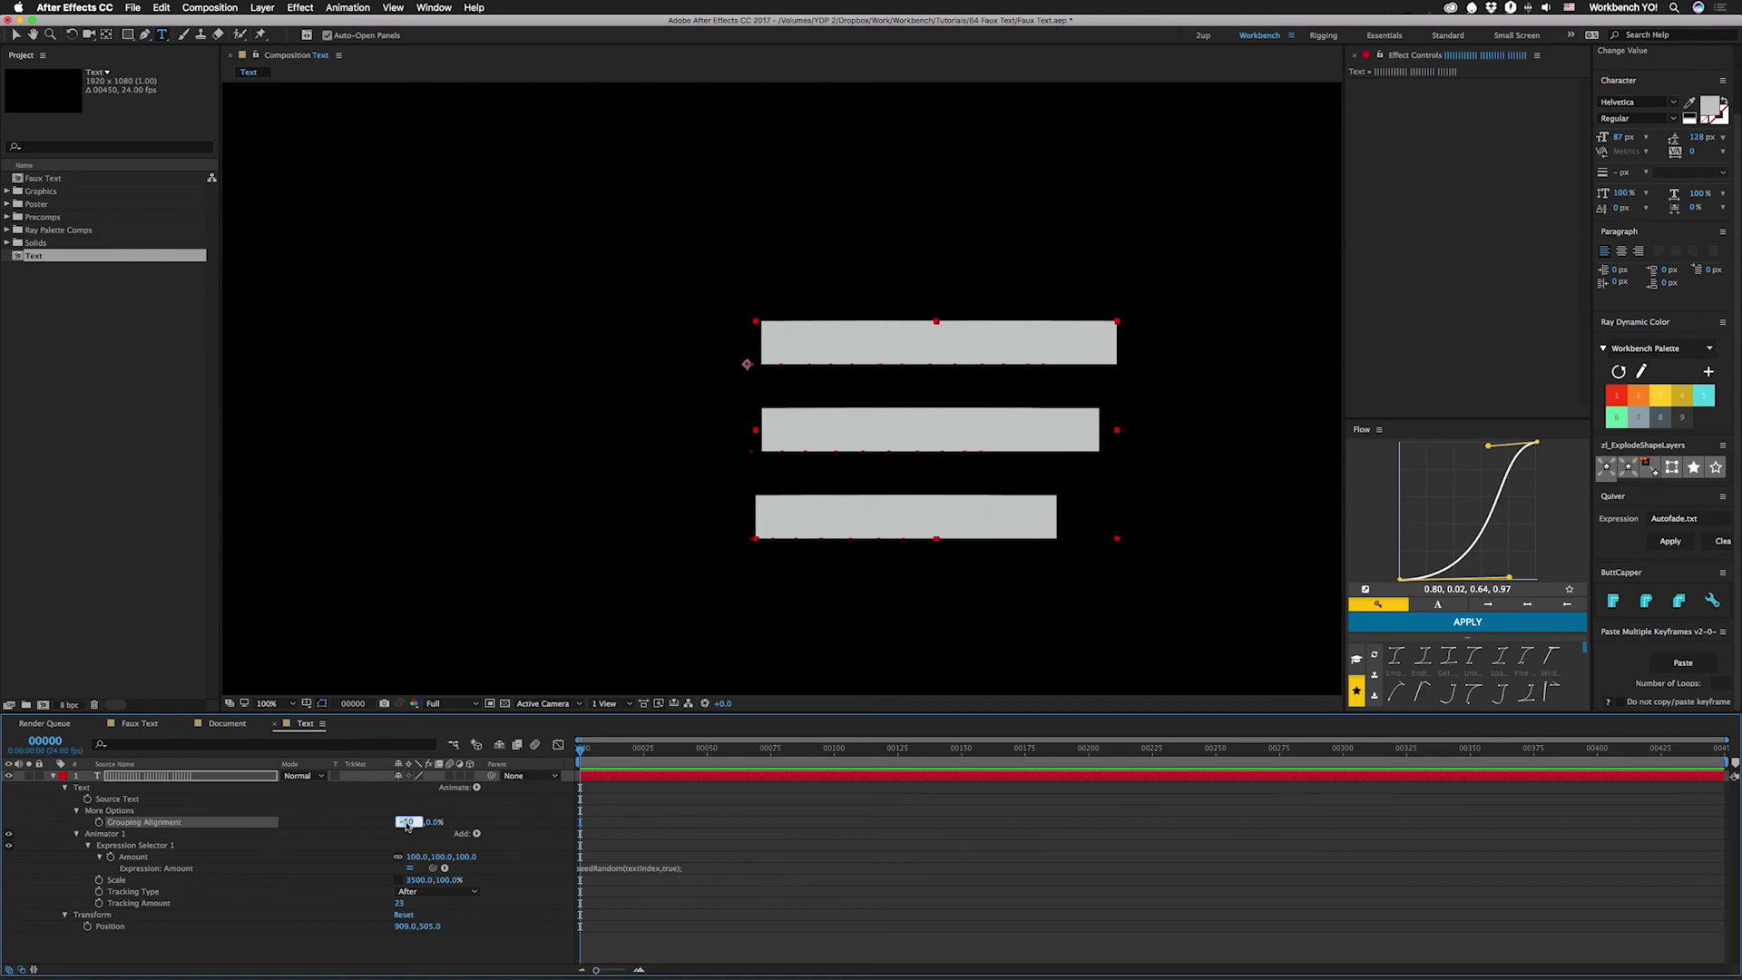
pyautogui.press('Down')
pyautogui.press('Down')
pyautogui.press('Down')
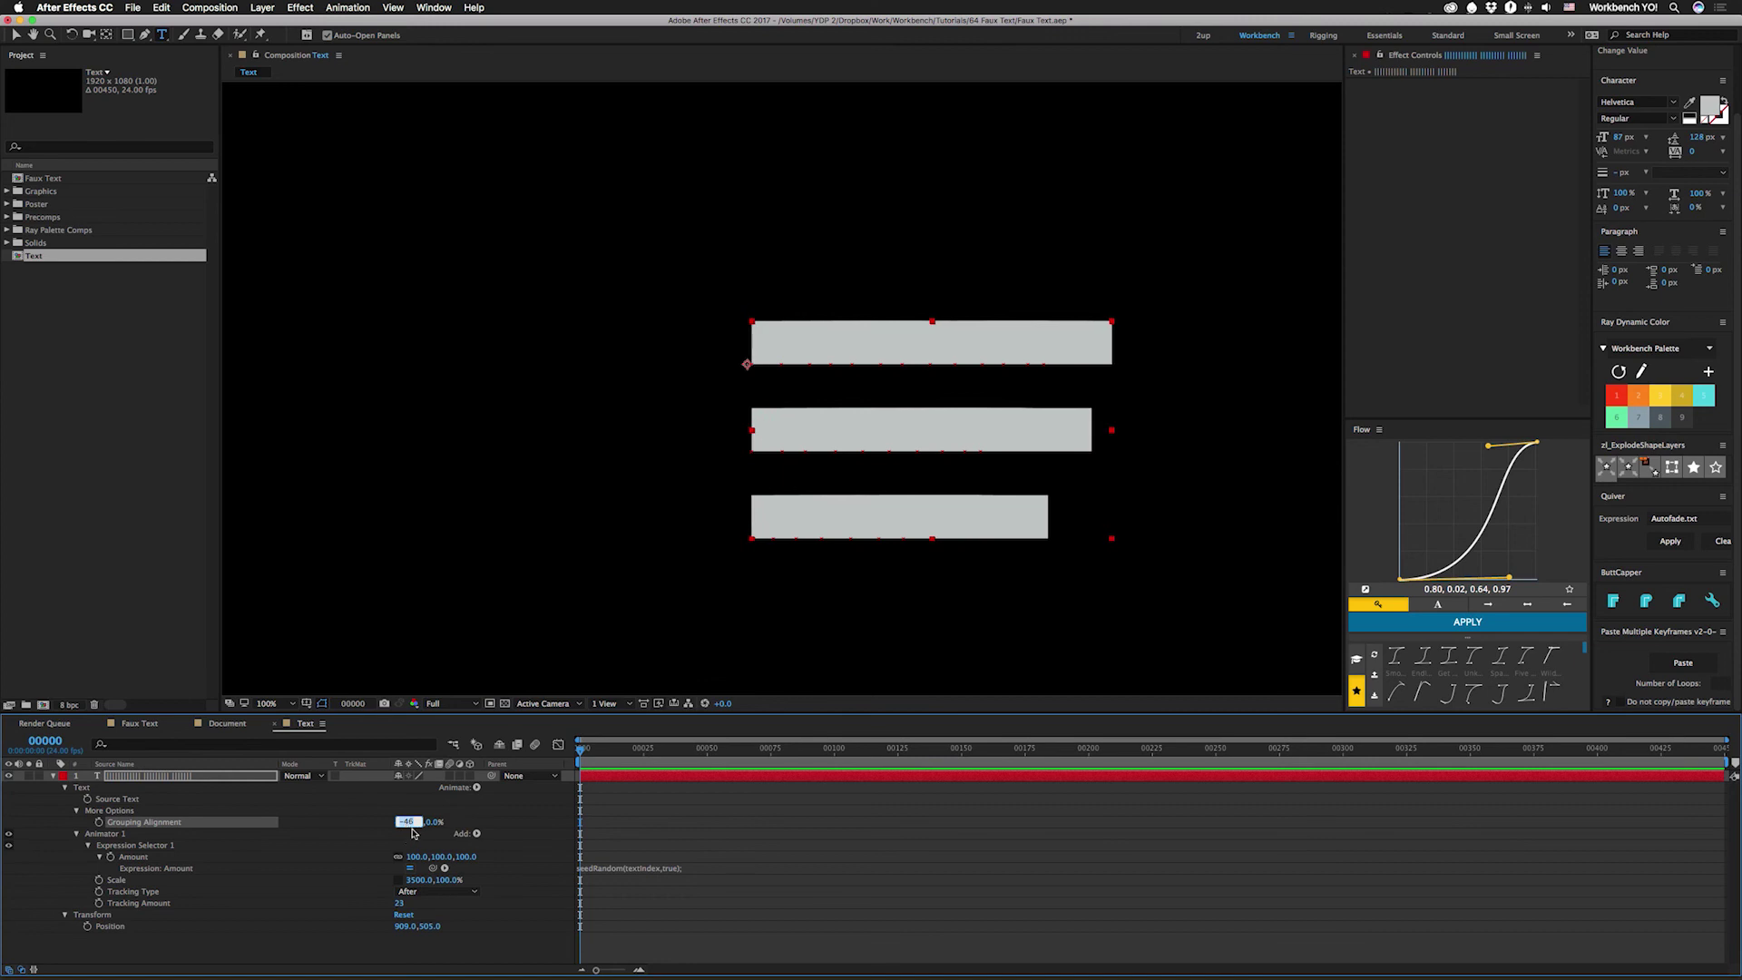
pyautogui.click(381, 827)
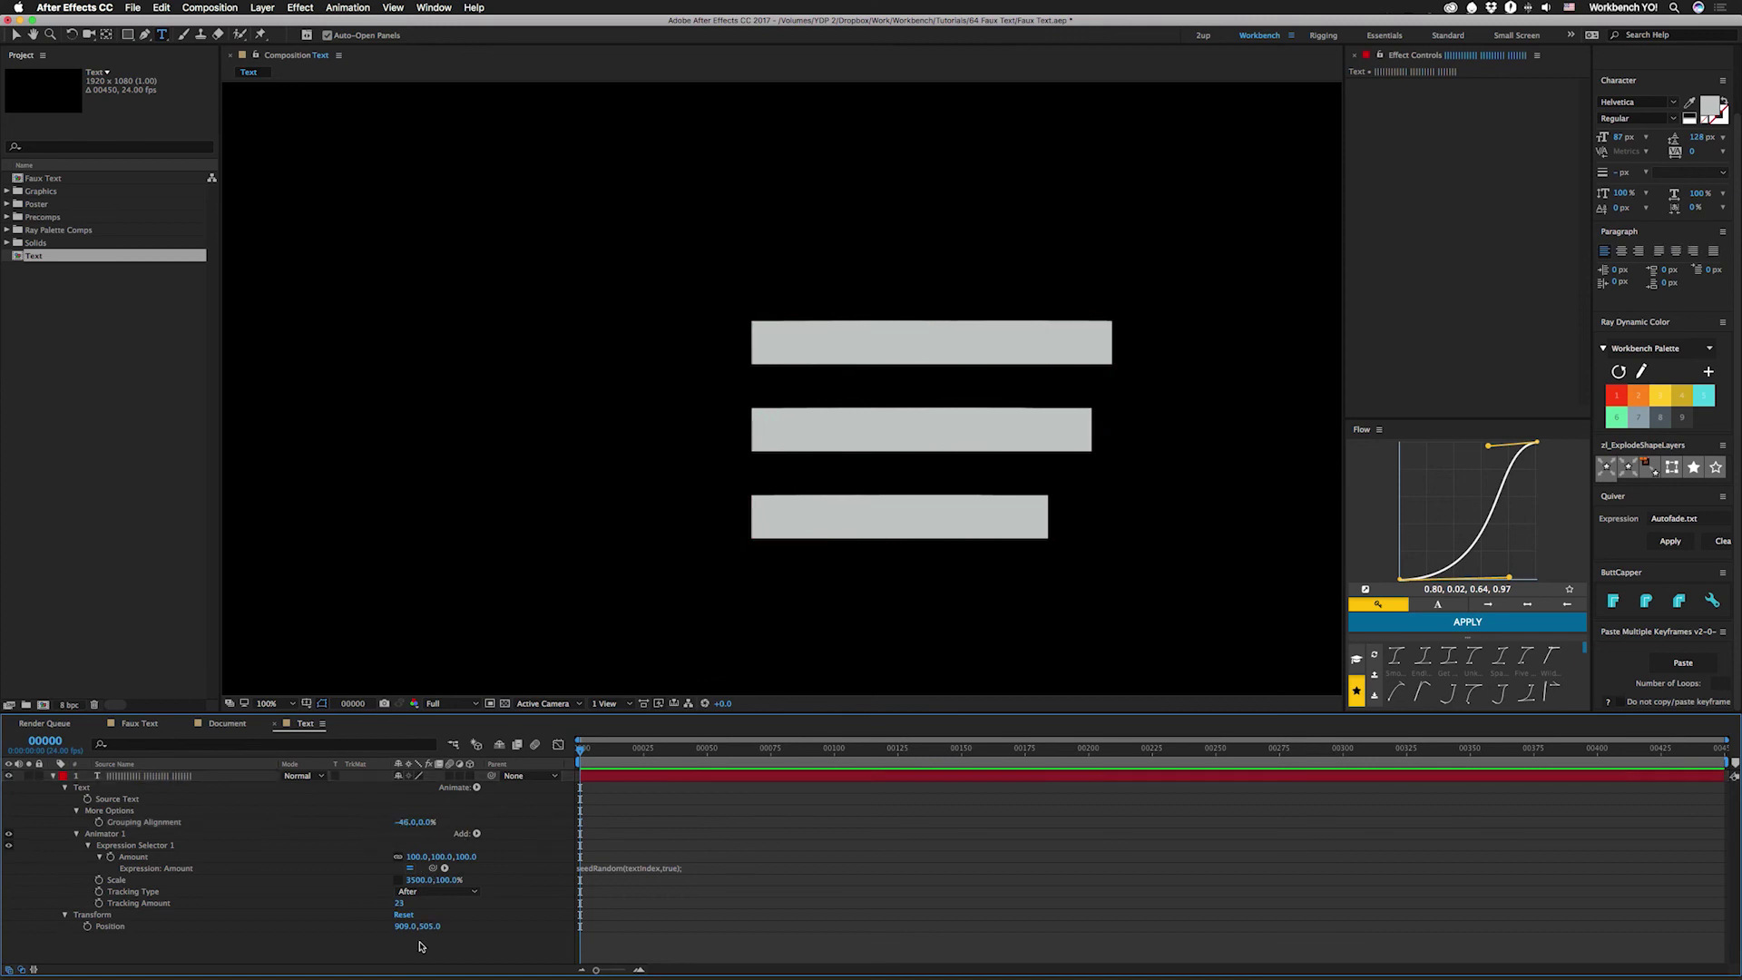
# Step: Set the animator's Tracking Amount to 244 and move the text layer to position 75, 381
pyautogui.moveTo(399, 904); pyautogui.dragTo(544, 905)
pyautogui.click(826, 508)
pyautogui.press(',')
pyautogui.press('space')
pyautogui.moveTo(867, 471); pyautogui.dragTo(547, 421)
pyautogui.press('v')
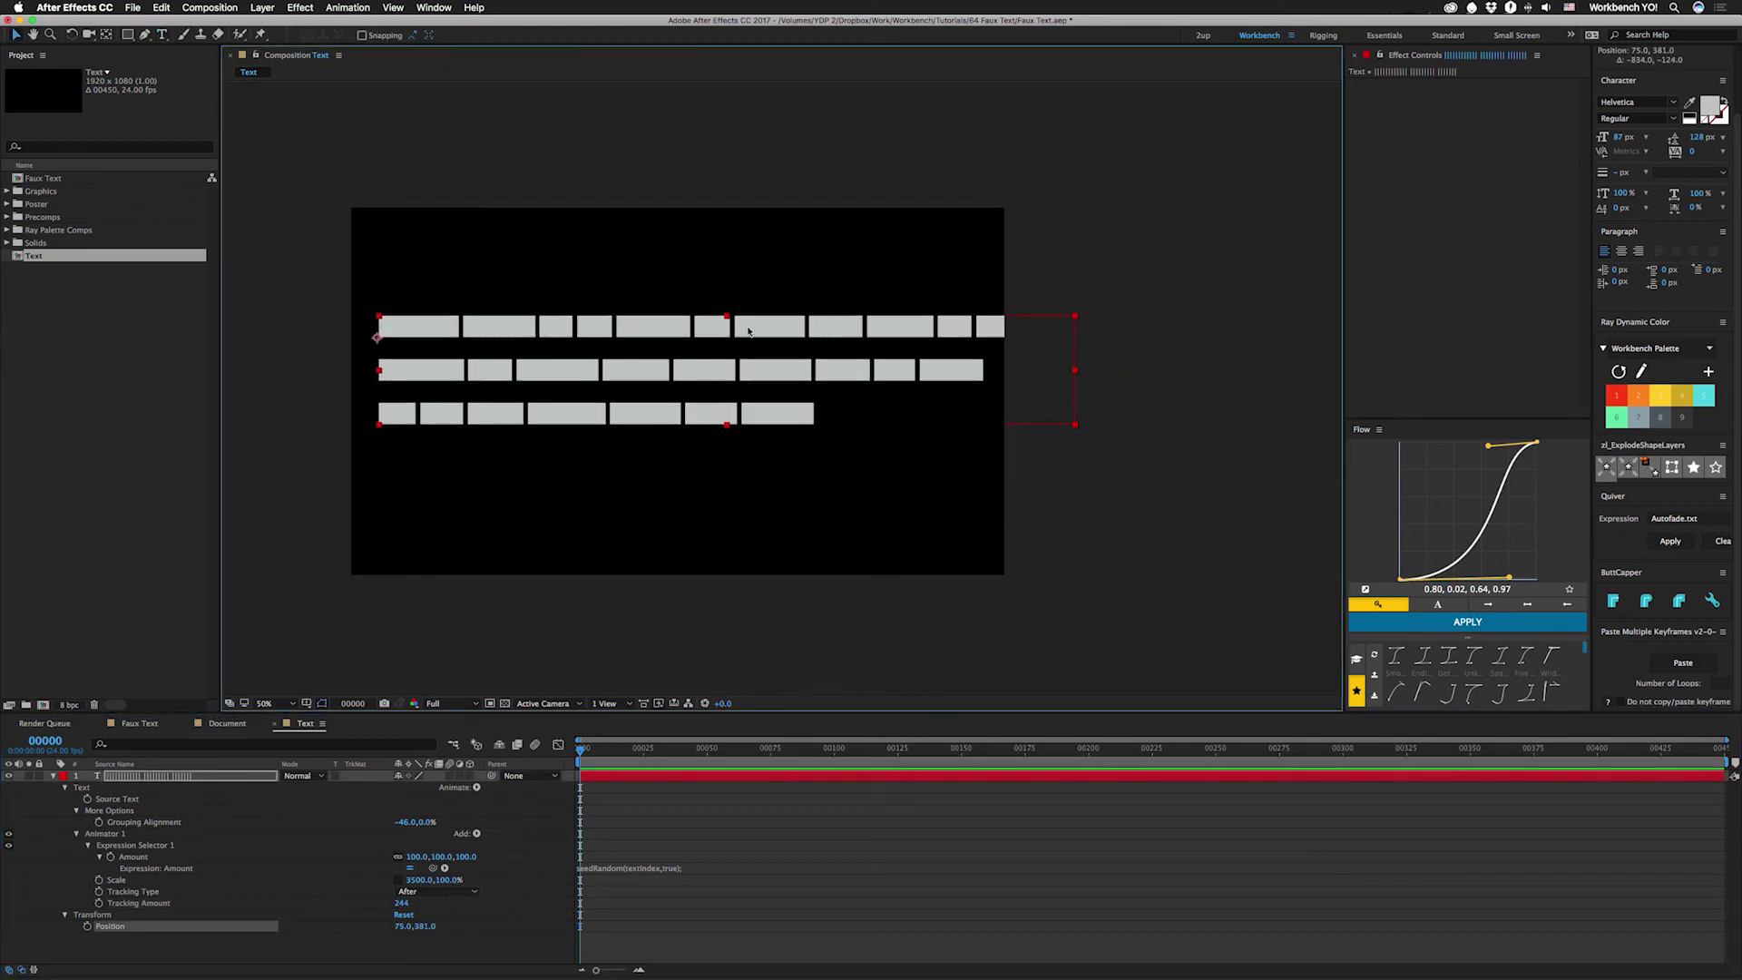
# Step: Increase the animator's horizontal Scale to 8720% to close the gaps between the bars
pyautogui.moveTo(420, 879); pyautogui.dragTo(760, 862)
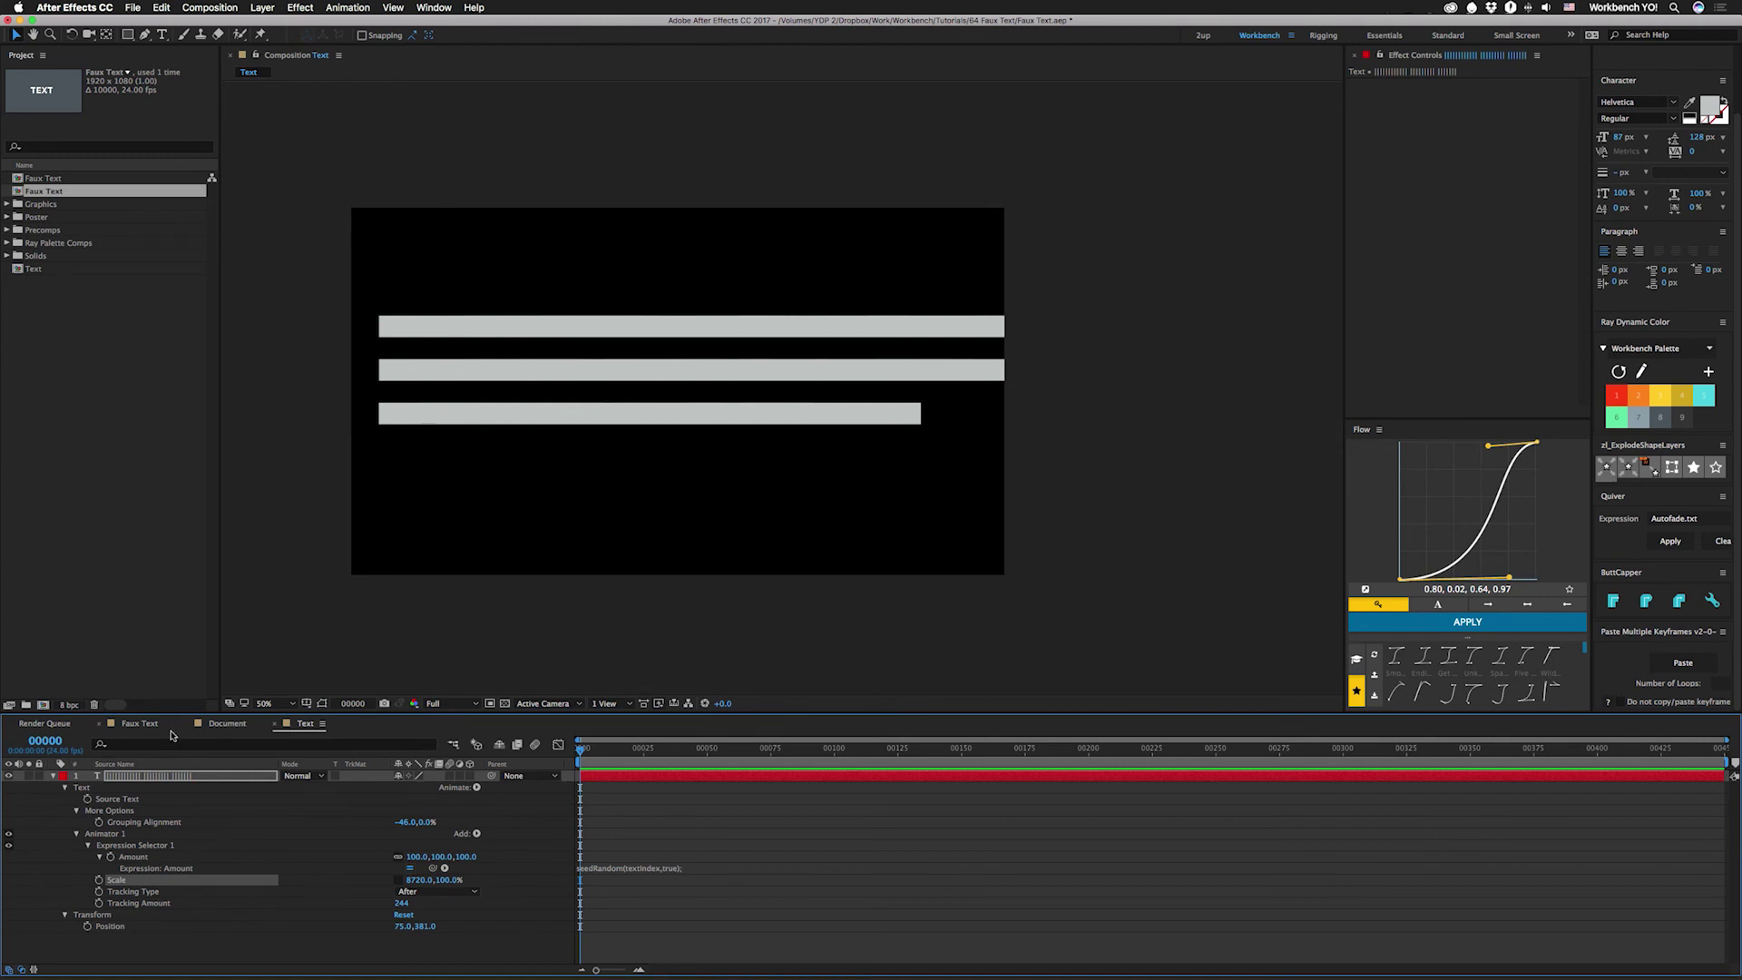
# Step: Return to the Faux Text composition and play back its document animation
pyautogui.click(140, 723)
pyautogui.press('space')
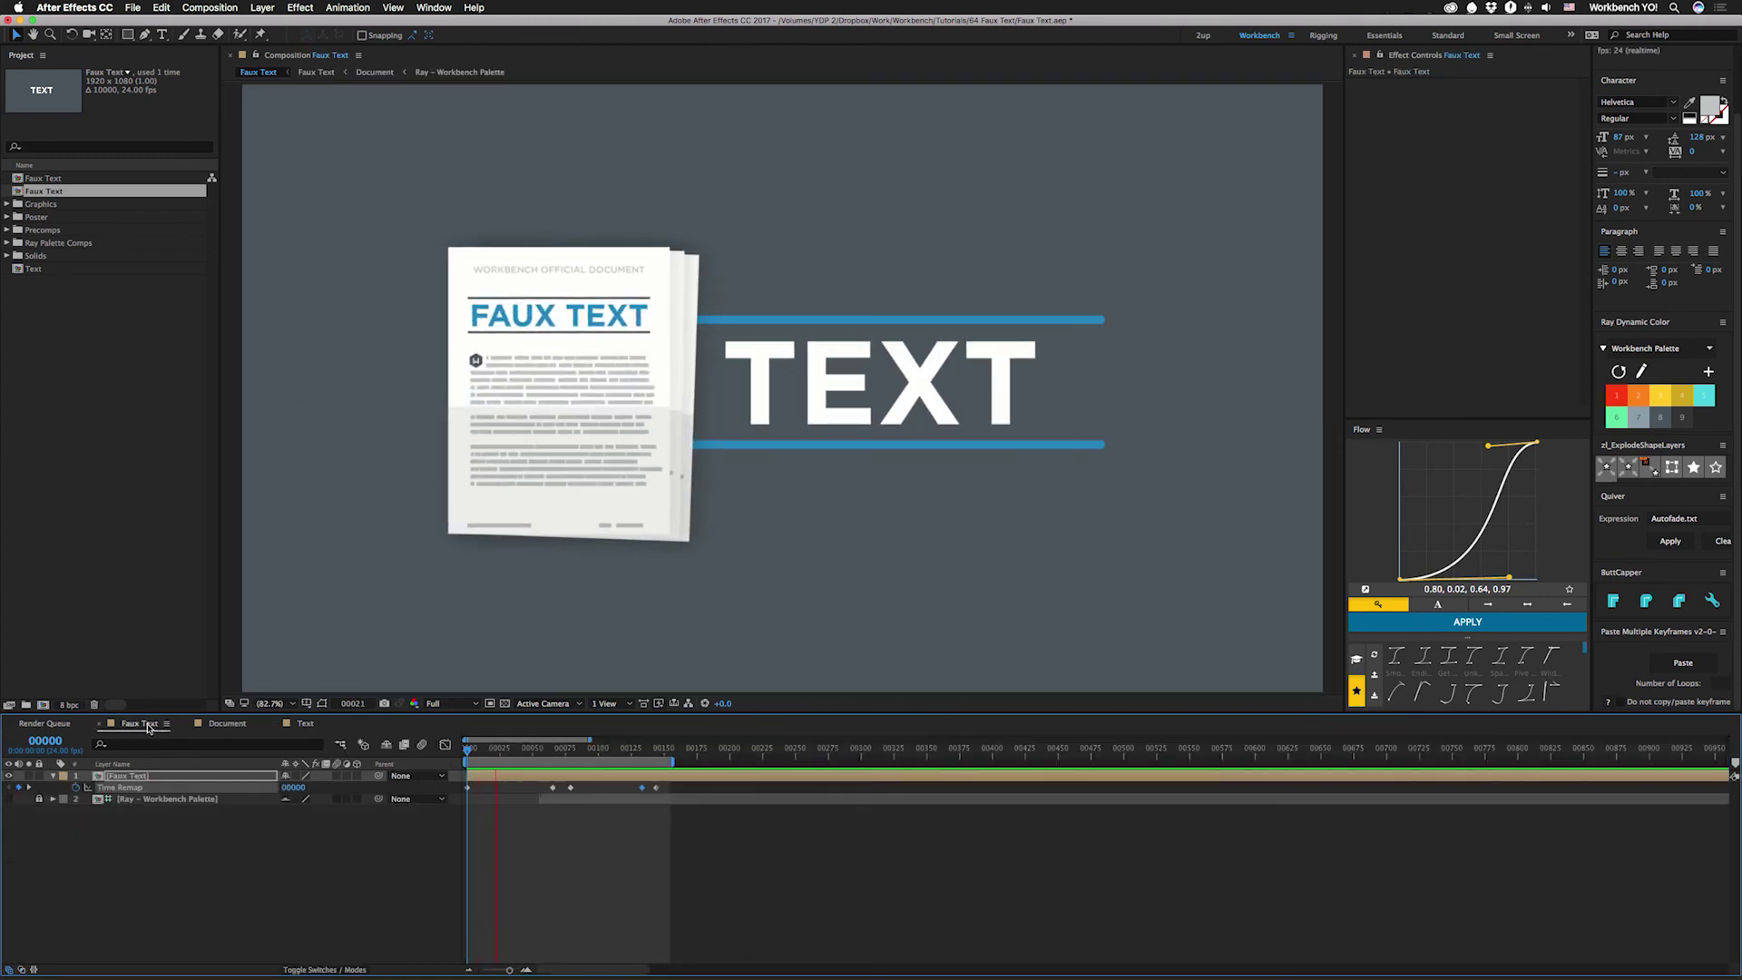